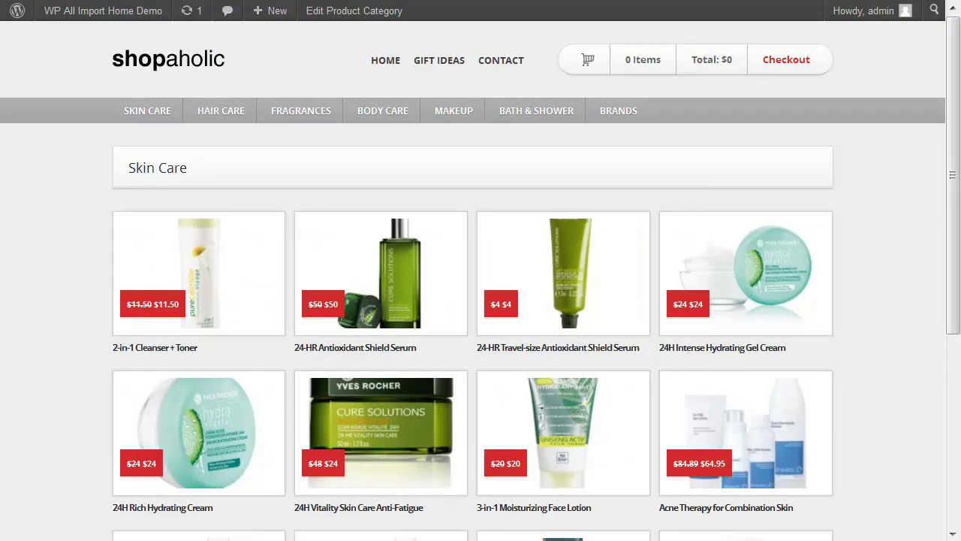
View the 2-in-1 Cleanser + Toner product and its external store page, then open Body Care
{"action": "left_click", "coordinate": [217, 298]}
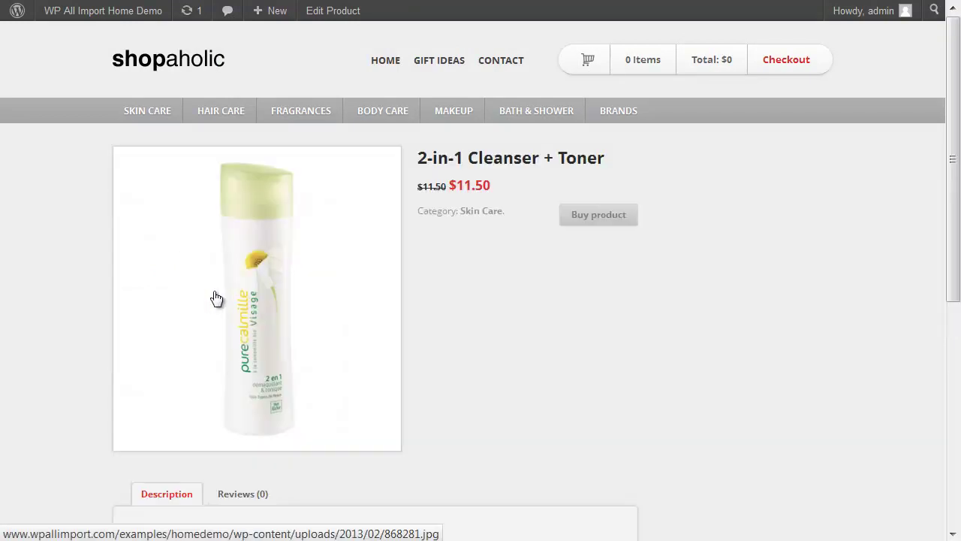
{"action": "left_click", "coordinate": [613, 224]}
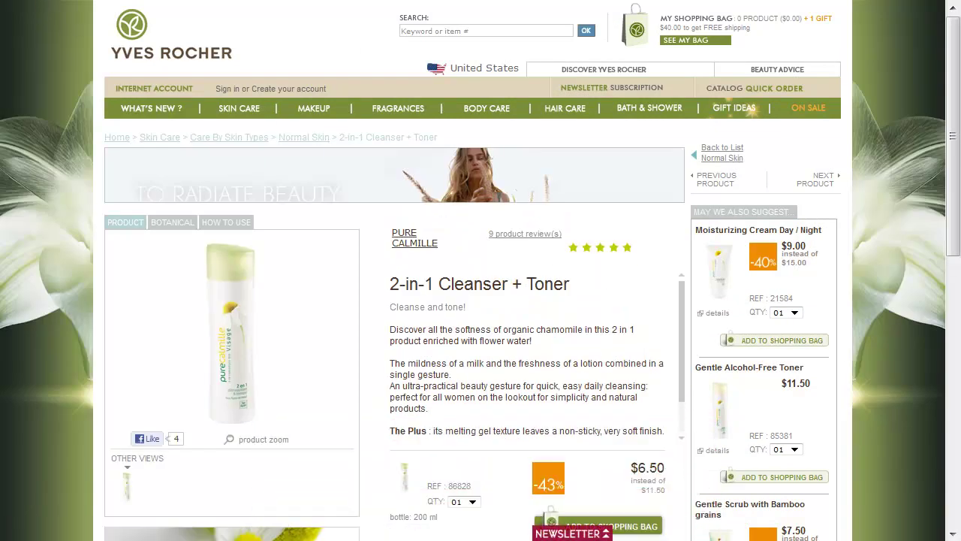
{"action": "key", "text": "alt+Left"}
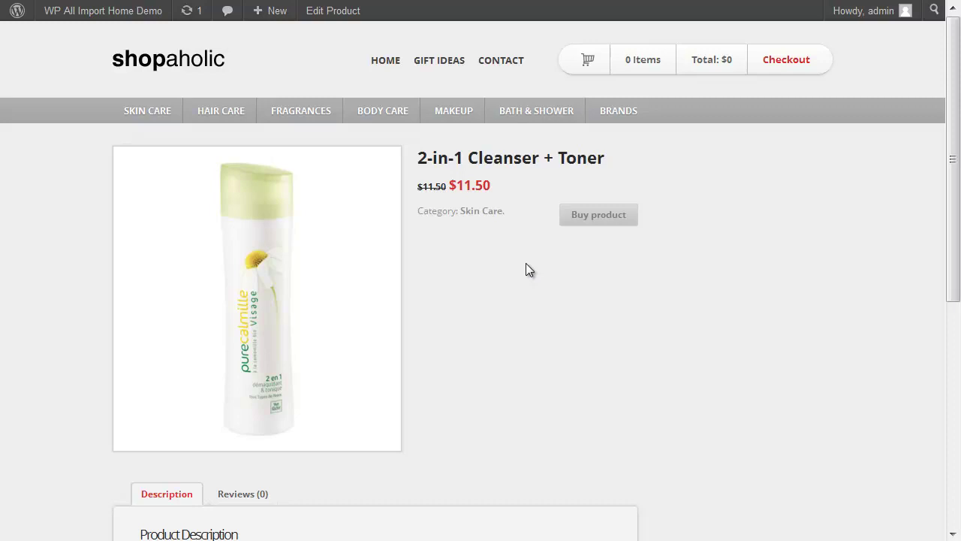
{"action": "left_click", "coordinate": [400, 121]}
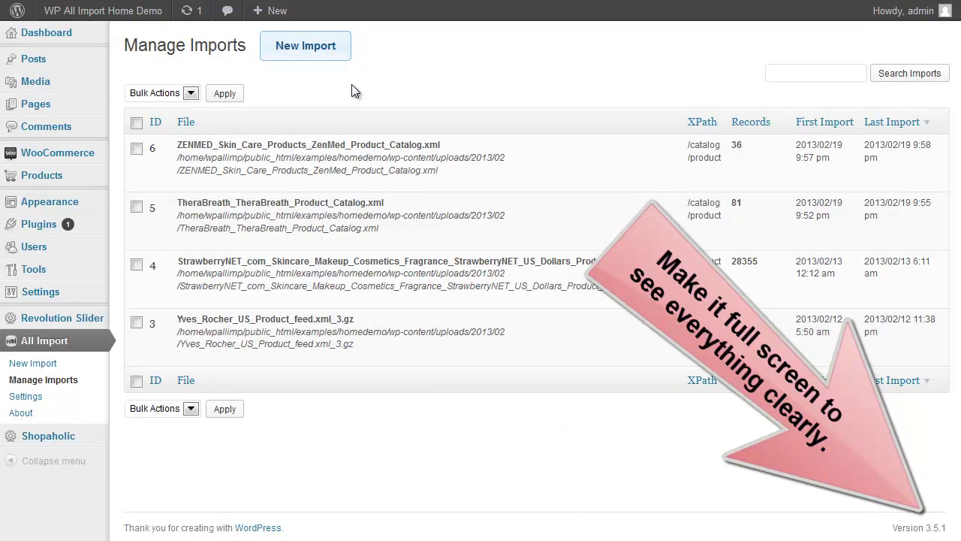
Open the WooCommerce Products list holding the 29,754 imported items
{"action": "mouse_move", "coordinate": [323, 148]}
{"action": "left_click", "coordinate": [49, 181]}
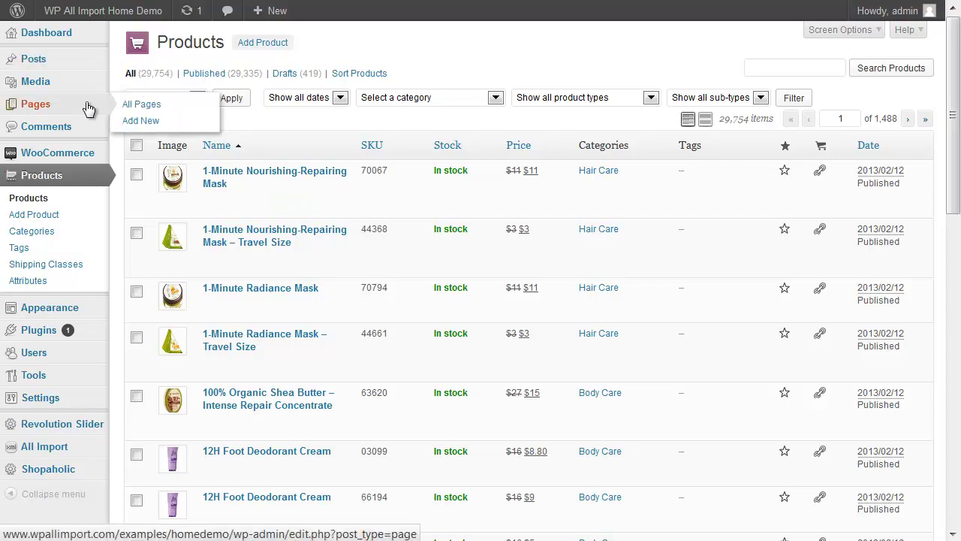
Open the 1-Minute Nourishing-Repairing Mask and scroll through its imported description, SKU and prices
{"action": "left_click", "coordinate": [262, 177]}
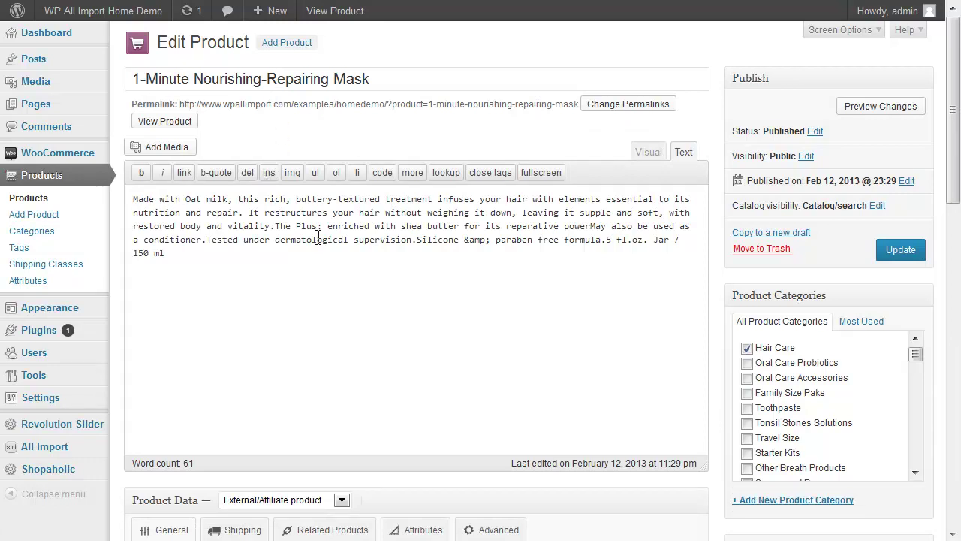
{"action": "scroll", "coordinate": [323, 268], "scroll_direction": "down", "scroll_amount": 2}
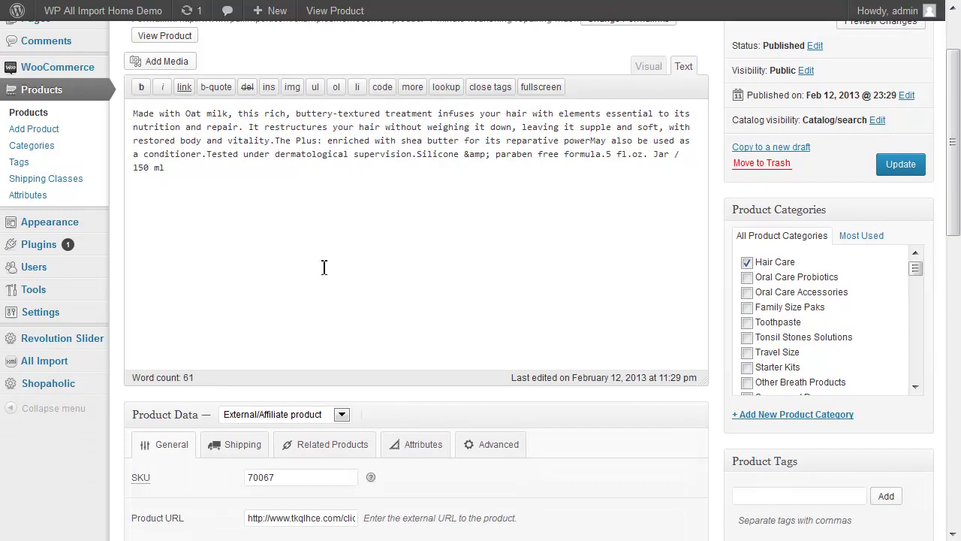
{"action": "scroll", "coordinate": [593, 294], "scroll_direction": "down", "scroll_amount": 4}
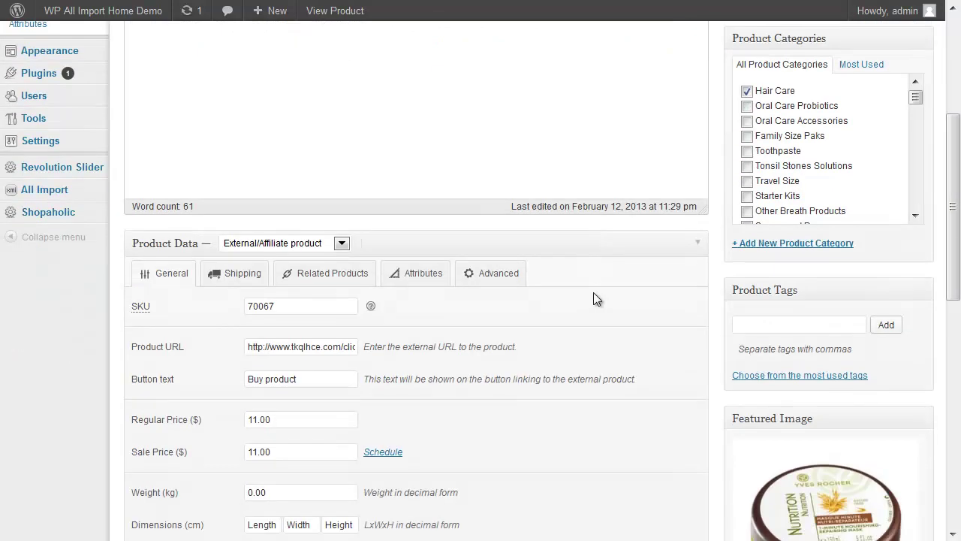
{"action": "scroll", "coordinate": [593, 299], "scroll_direction": "down", "scroll_amount": 4}
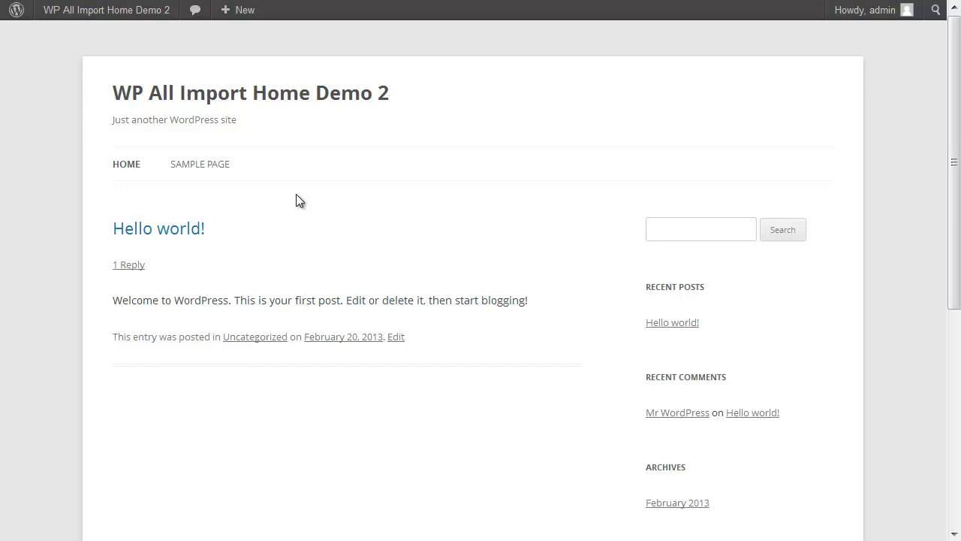
Start a new import on Home Demo 2 by downloading the pasted dibruno-cj.xml.gz feed URL
{"action": "left_click", "coordinate": [145, 15]}
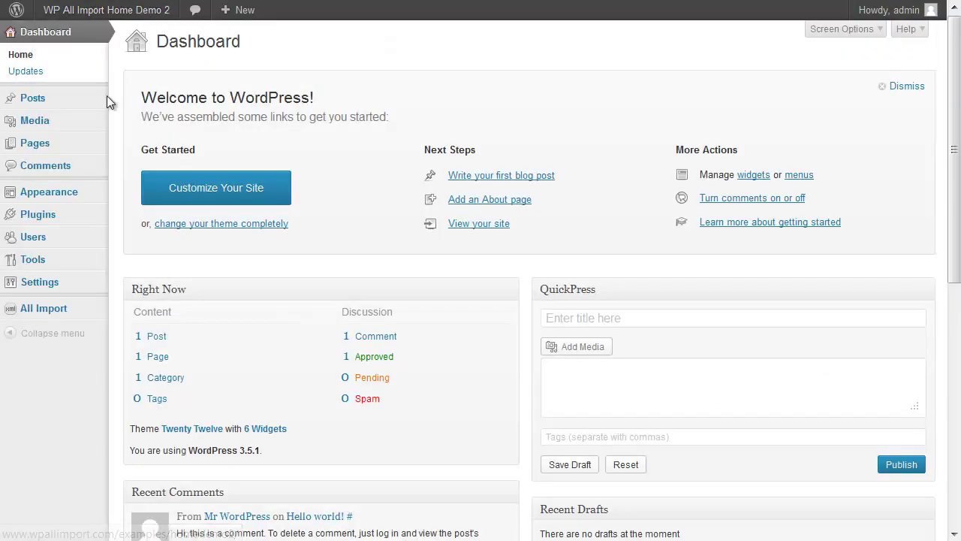
{"action": "mouse_move", "coordinate": [45, 309]}
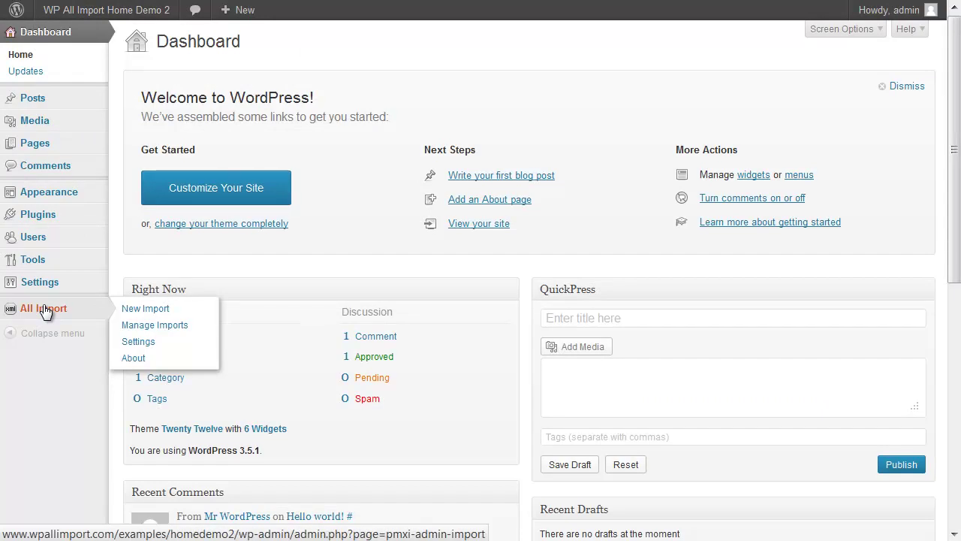
{"action": "left_click", "coordinate": [140, 308]}
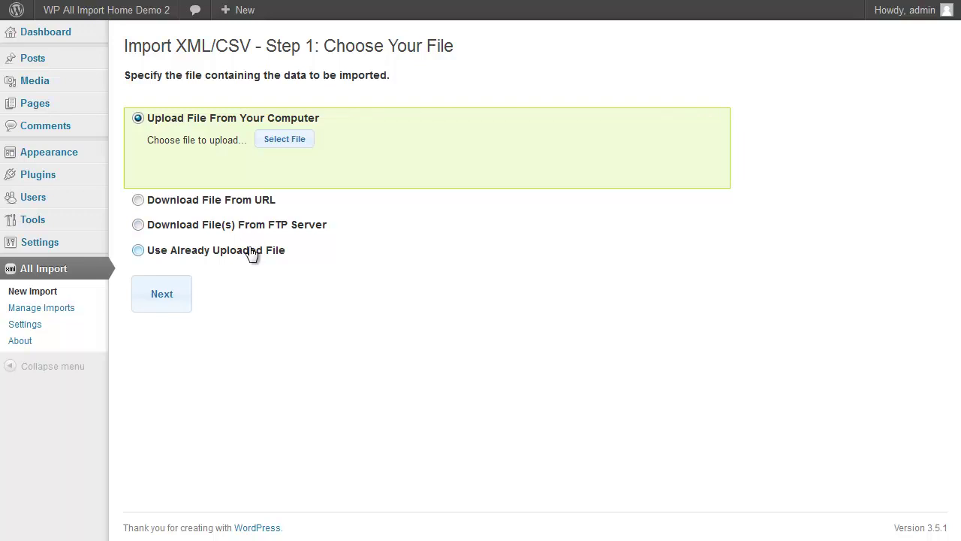
{"action": "left_click", "coordinate": [235, 202]}
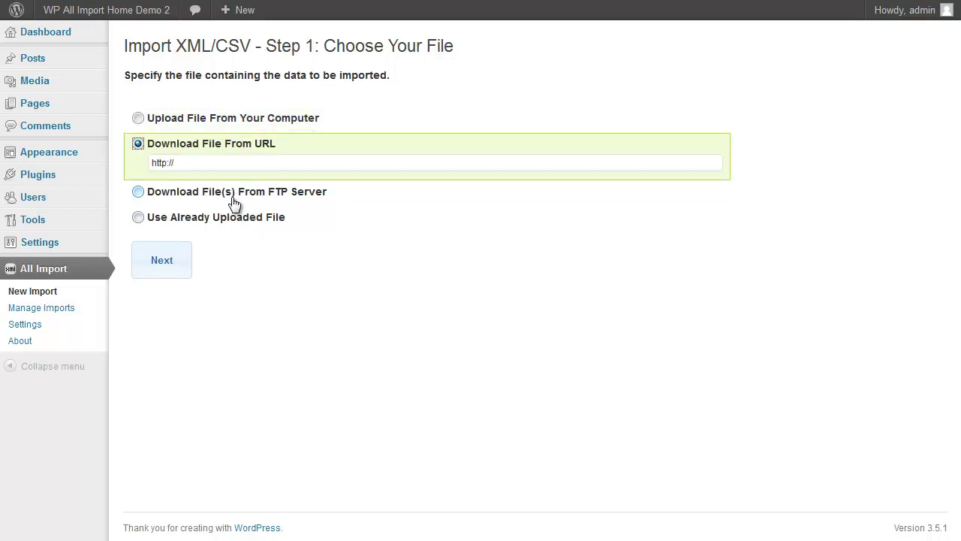
{"action": "left_click", "coordinate": [223, 160]}
{"action": "type", "text": "www.wpallimport.com/newuitest/wp-content/uploads/dibruno-cj.xml.gz"}
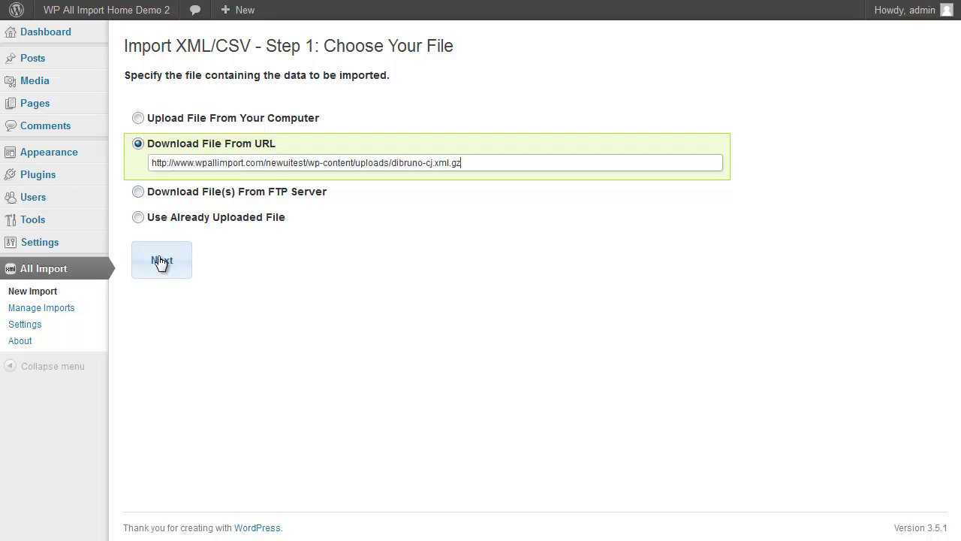
{"action": "left_click", "coordinate": [161, 261]}
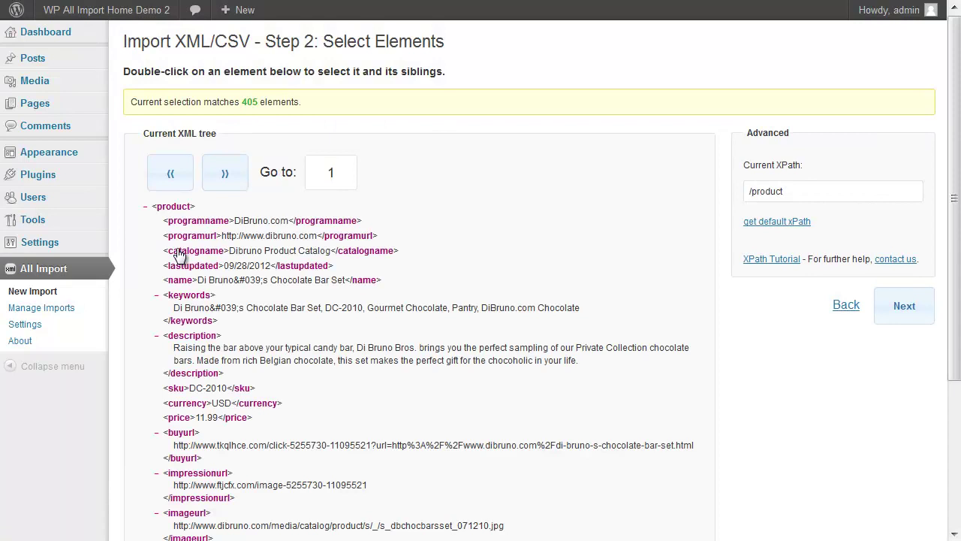
Filter the feed with /product[price>30], then restore the default XPath covering all 405 products
{"action": "triple_click", "coordinate": [220, 103]}
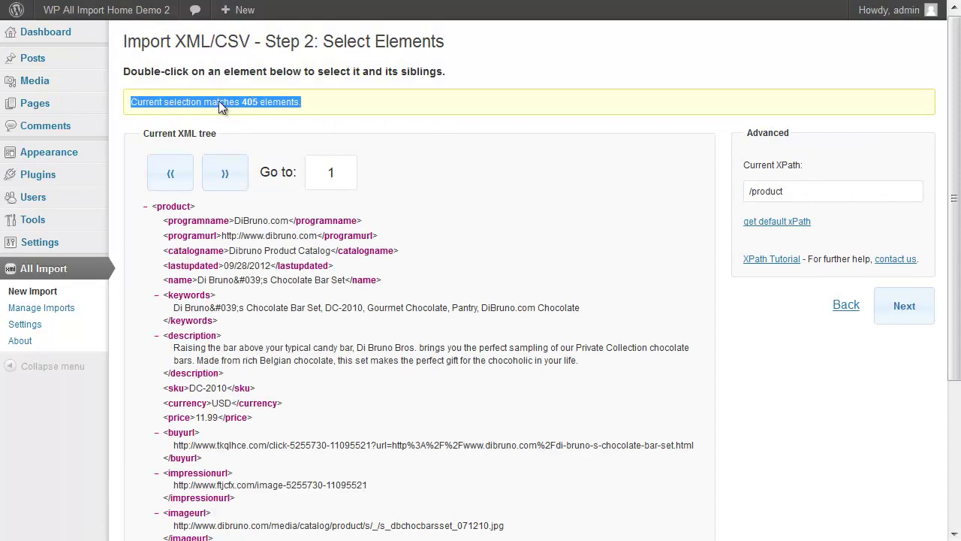
{"action": "left_click", "coordinate": [220, 106]}
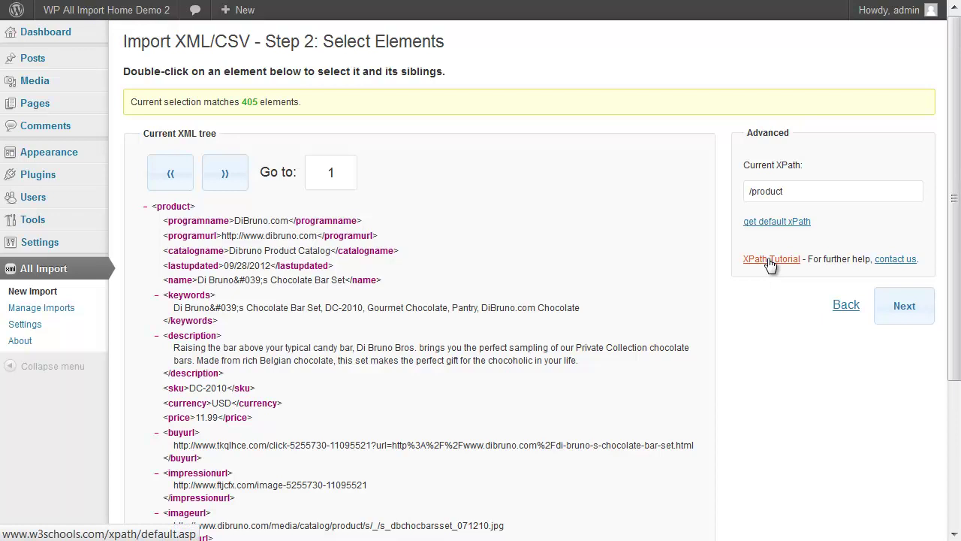
{"action": "left_click", "coordinate": [796, 191]}
{"action": "type", "text": "[pri"}
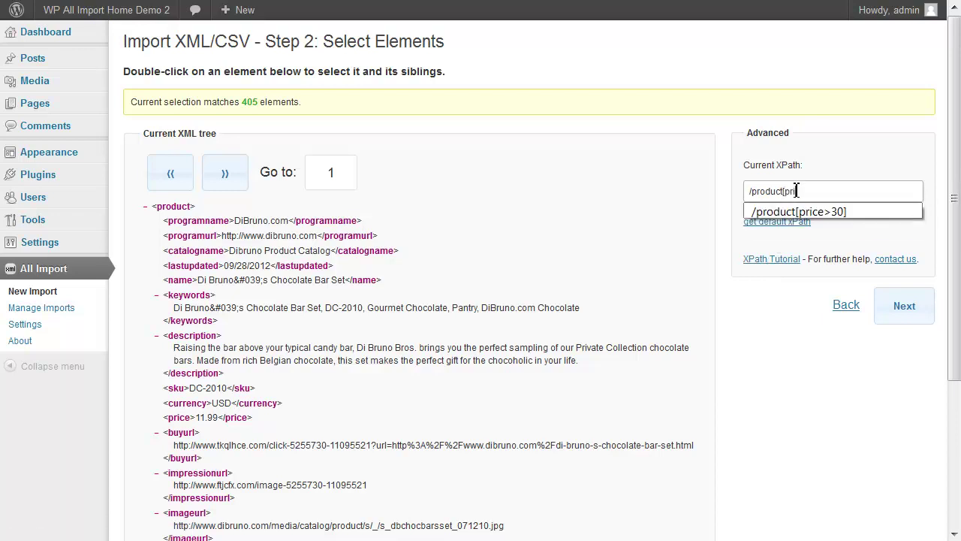
{"action": "type", "text": "ce>30]"}
{"action": "key", "text": "Return"}
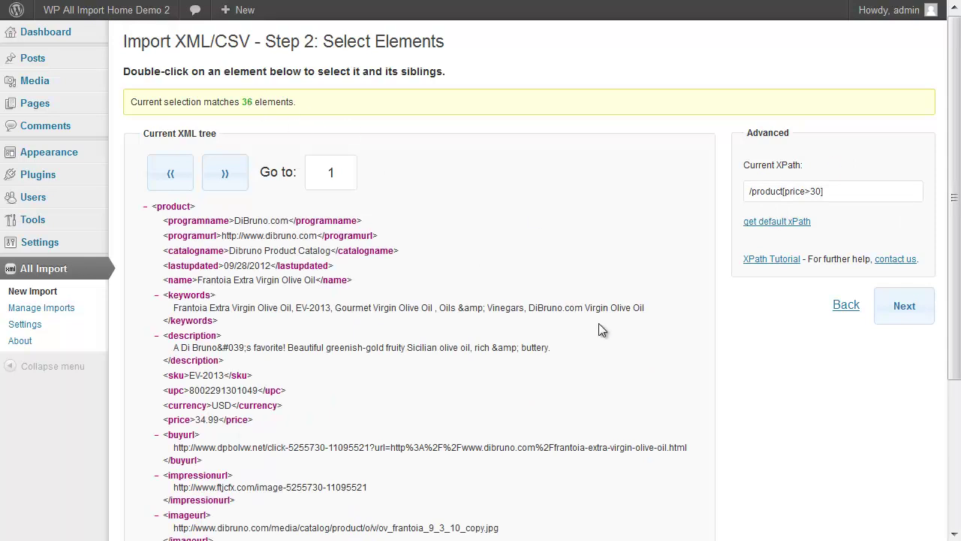
{"action": "left_click", "coordinate": [772, 225]}
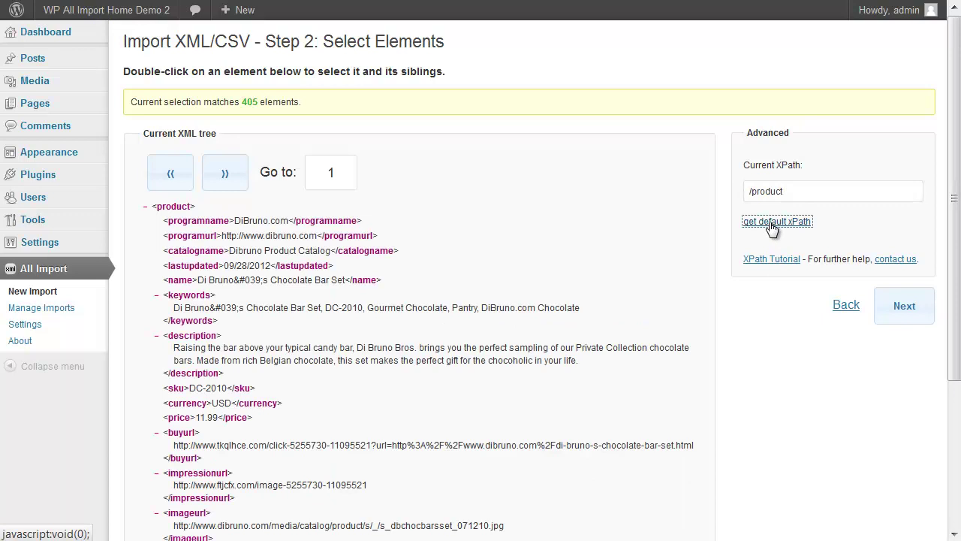
{"action": "left_click", "coordinate": [893, 308]}
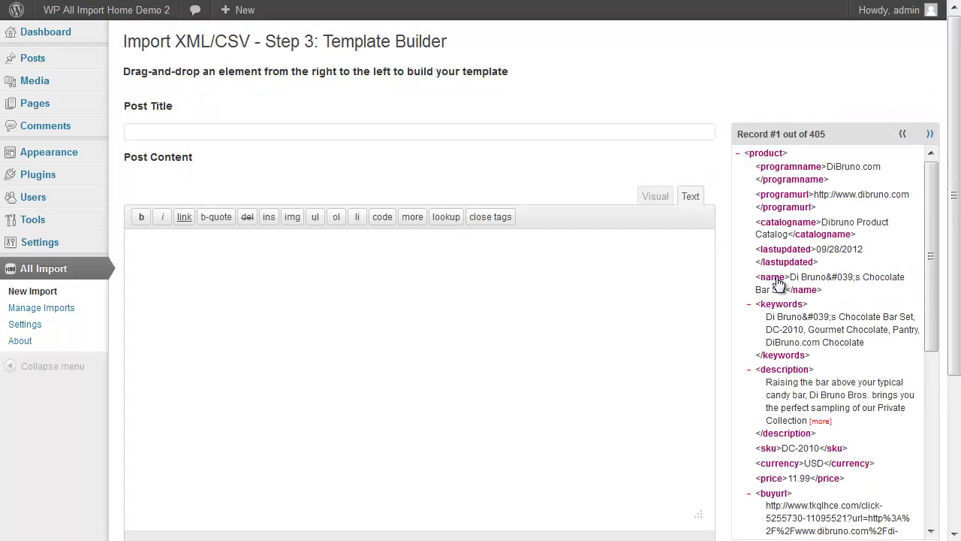
Map <name> to Post Title and put <description> plus 'Price: $' and <price> in Post Content
{"action": "left_click_drag", "start_coordinate": [779, 283], "coordinate": [428, 141]}
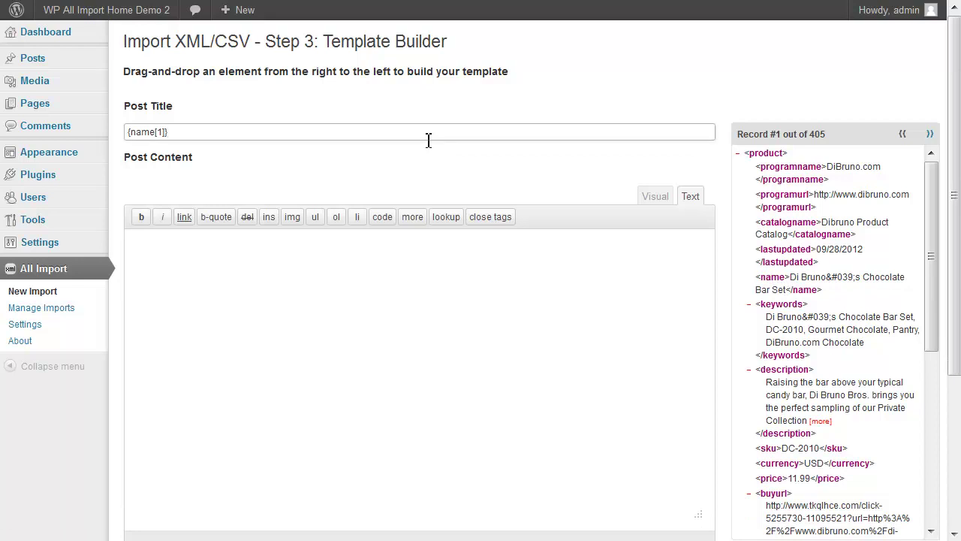
{"action": "left_click", "coordinate": [517, 323]}
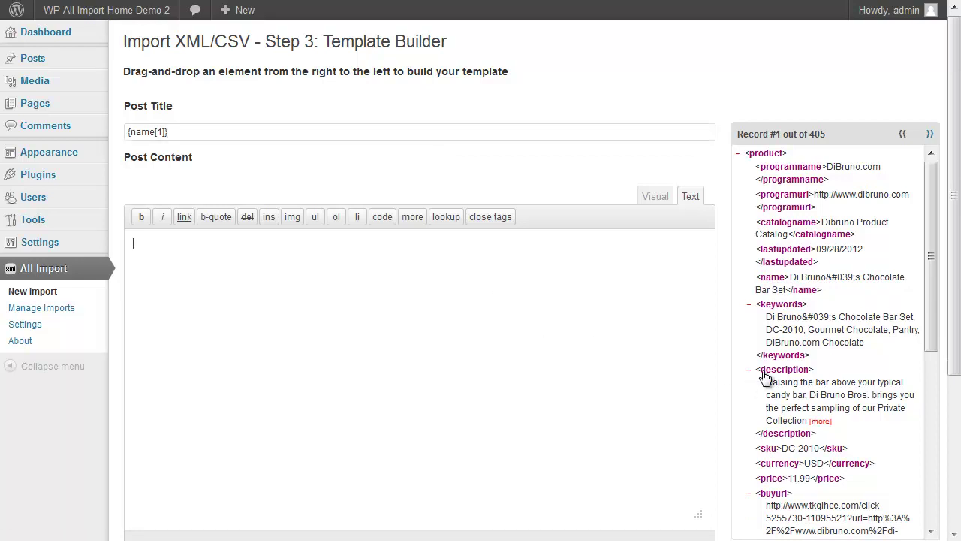
{"action": "left_click_drag", "start_coordinate": [765, 376], "coordinate": [435, 301]}
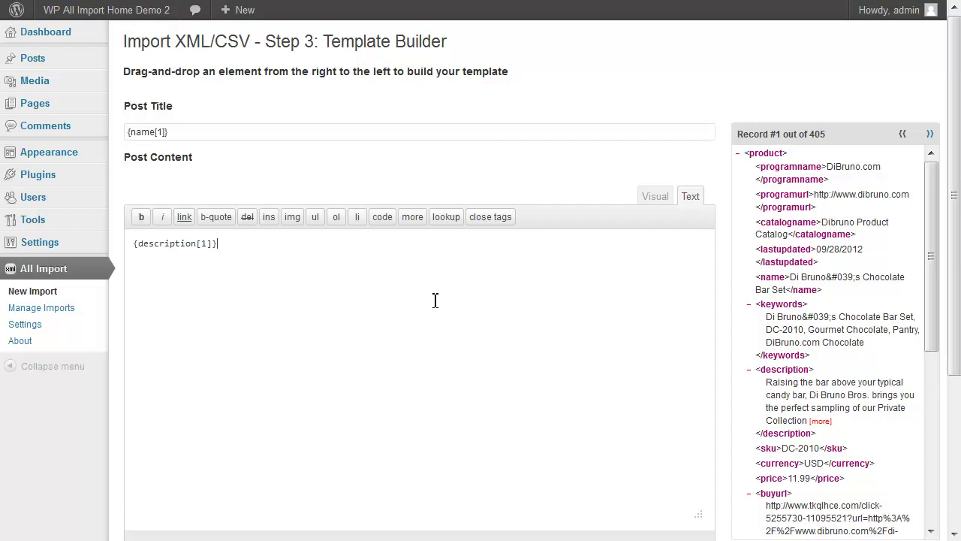
{"action": "type", "text": "Price:"}
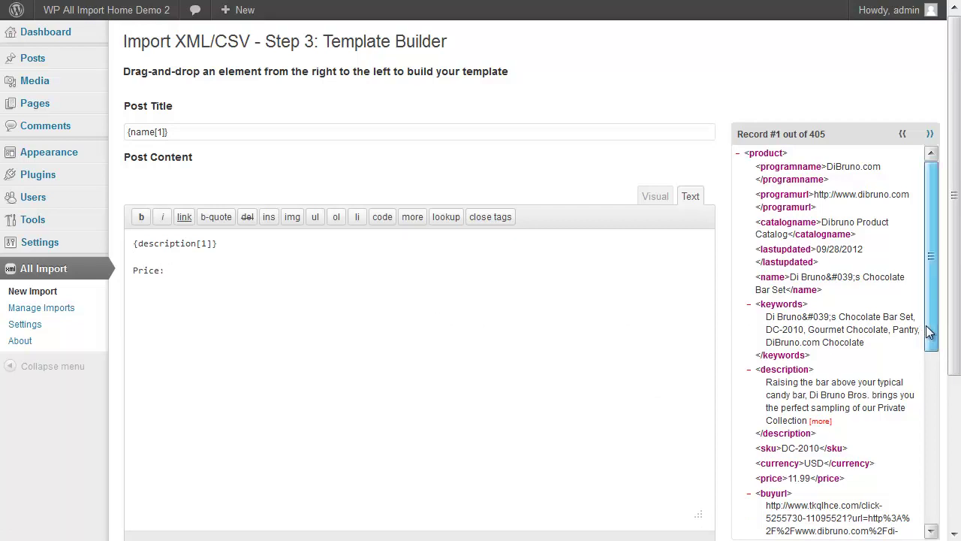
{"action": "left_click_drag", "start_coordinate": [931, 328], "coordinate": [931, 403]}
{"action": "left_click_drag", "start_coordinate": [764, 344], "coordinate": [271, 275]}
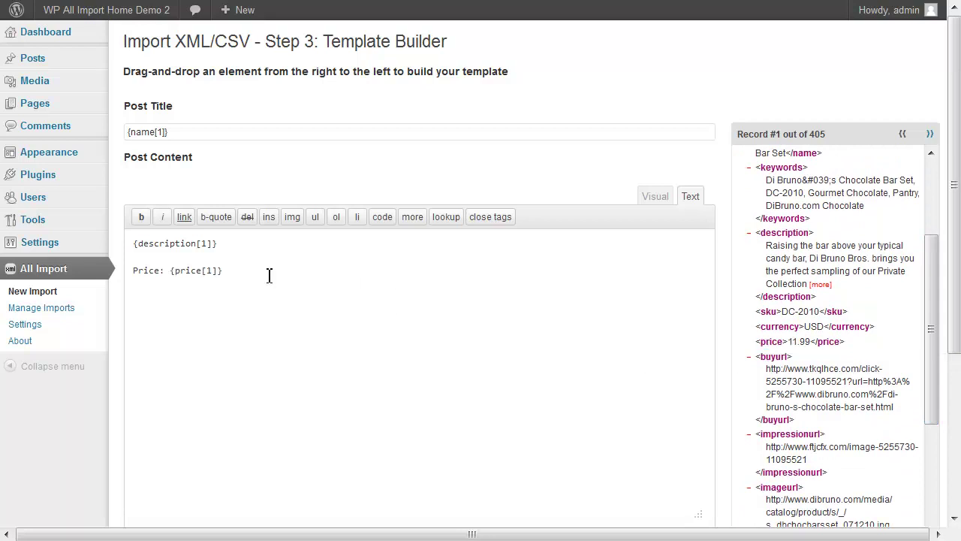
{"action": "left_click", "coordinate": [172, 272]}
{"action": "type", "text": "$"}
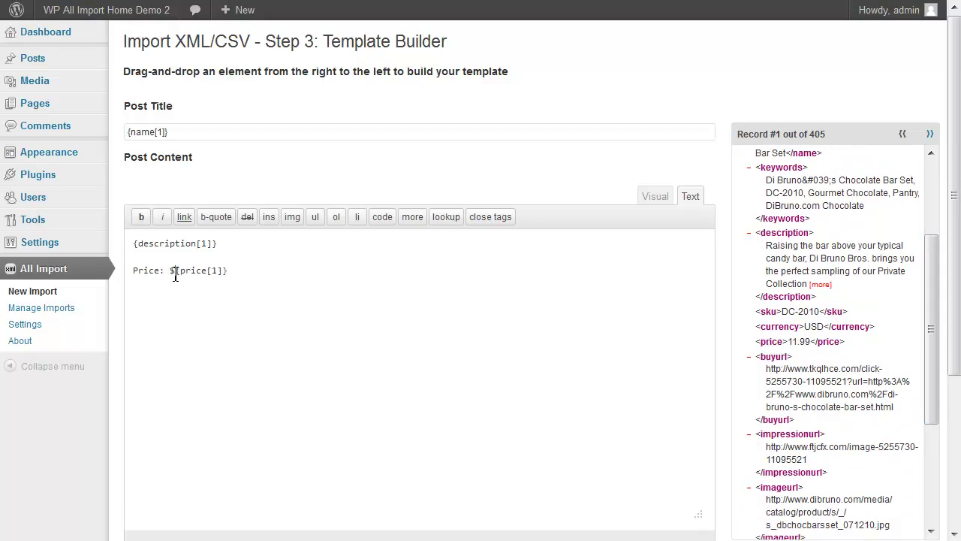
Preview the built post, showing the Chocolate Bar Set at $11.99
{"action": "scroll", "coordinate": [587, 382], "scroll_direction": "down", "scroll_amount": 3}
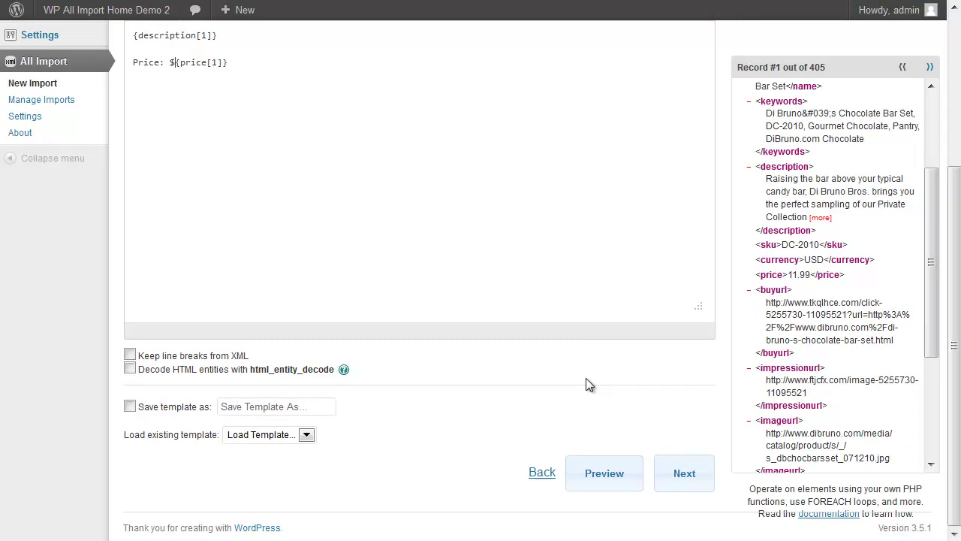
{"action": "left_click", "coordinate": [606, 473]}
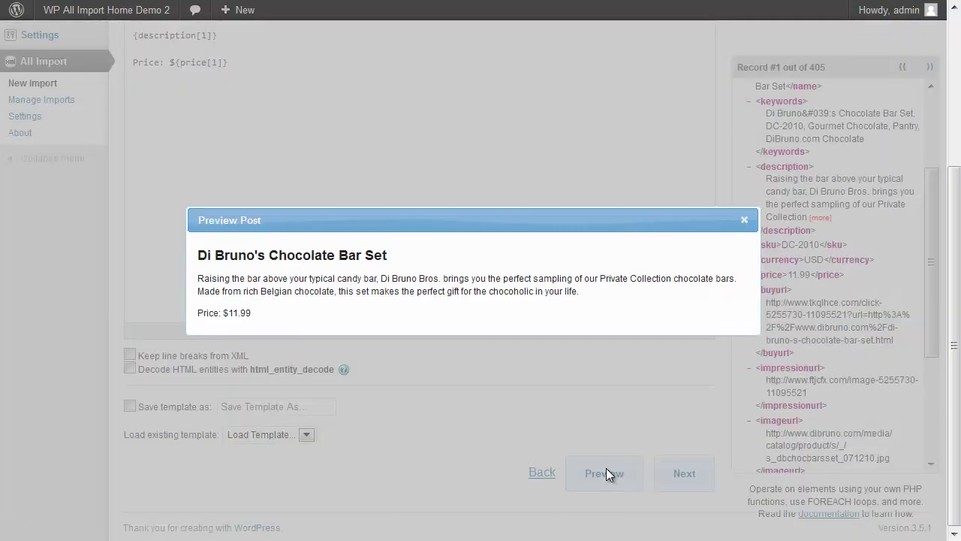
{"action": "left_click", "coordinate": [742, 225]}
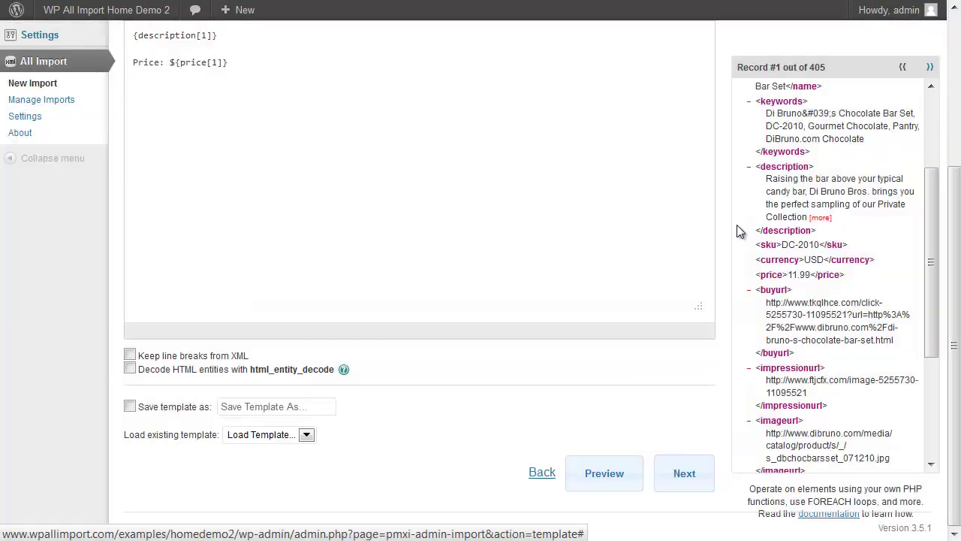
{"action": "left_click", "coordinate": [688, 484]}
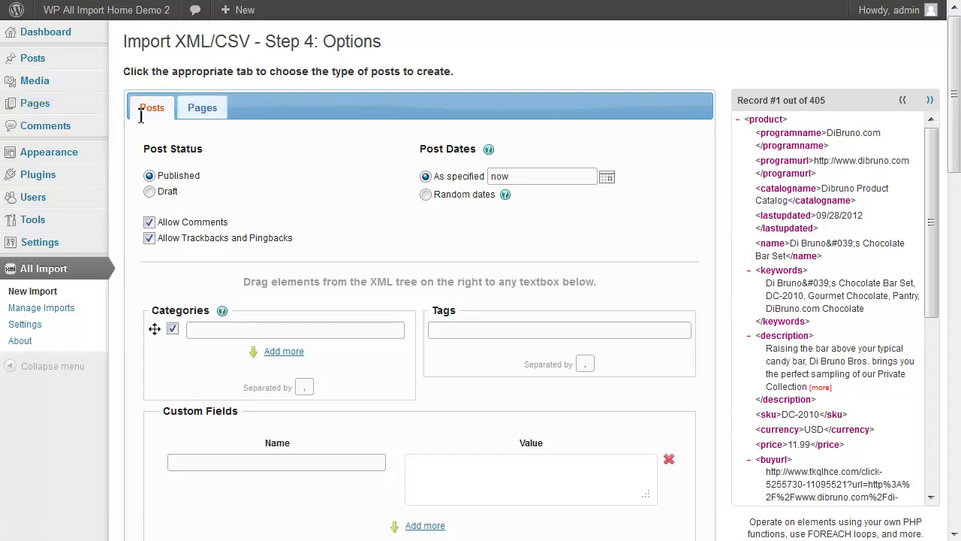
Set post dates to random dates between -1 year and +1 year
{"action": "mouse_move", "coordinate": [61, 60]}
{"action": "left_click", "coordinate": [426, 195]}
{"action": "double_click", "coordinate": [471, 210]}
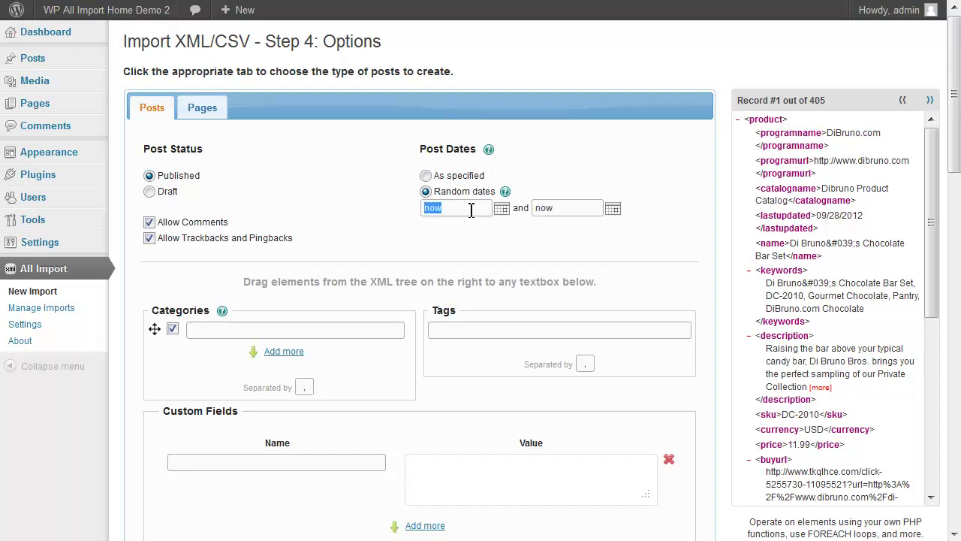
{"action": "type", "text": "-1 year"}
{"action": "double_click", "coordinate": [583, 208]}
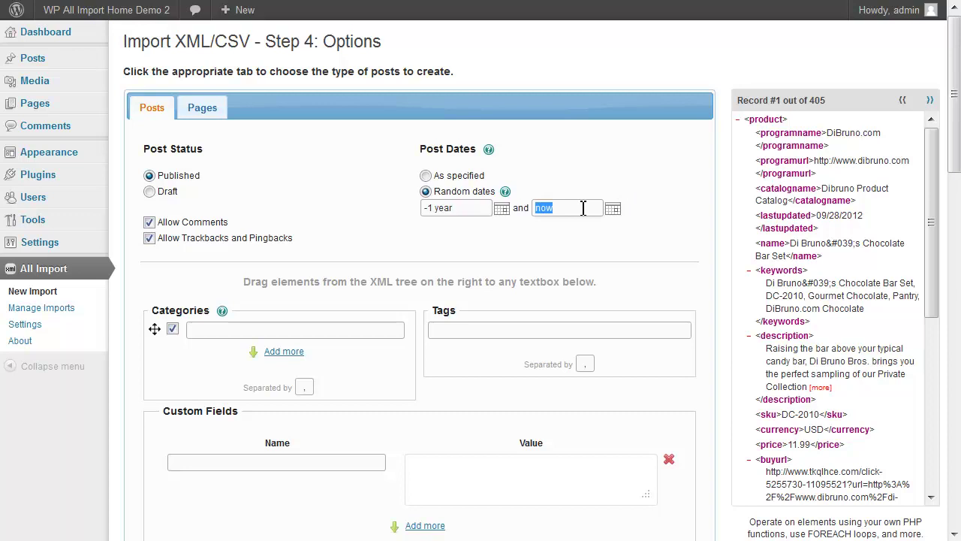
{"action": "type", "text": "+1 year"}
Map the <keywords> element into Tags as {keywords[1]}
{"action": "left_click_drag", "start_coordinate": [787, 272], "coordinate": [559, 331]}
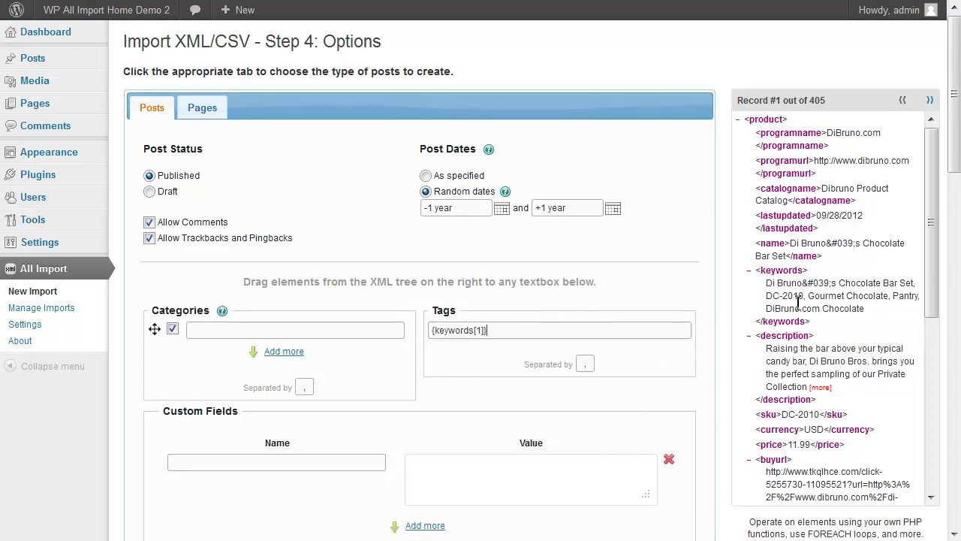
{"action": "double_click", "coordinate": [586, 365]}
{"action": "left_click", "coordinate": [617, 371]}
Download gallery images from {imageurl[1]} and create posts as drafts when no image downloads
{"action": "scroll", "coordinate": [617, 372], "scroll_direction": "down", "scroll_amount": 4}
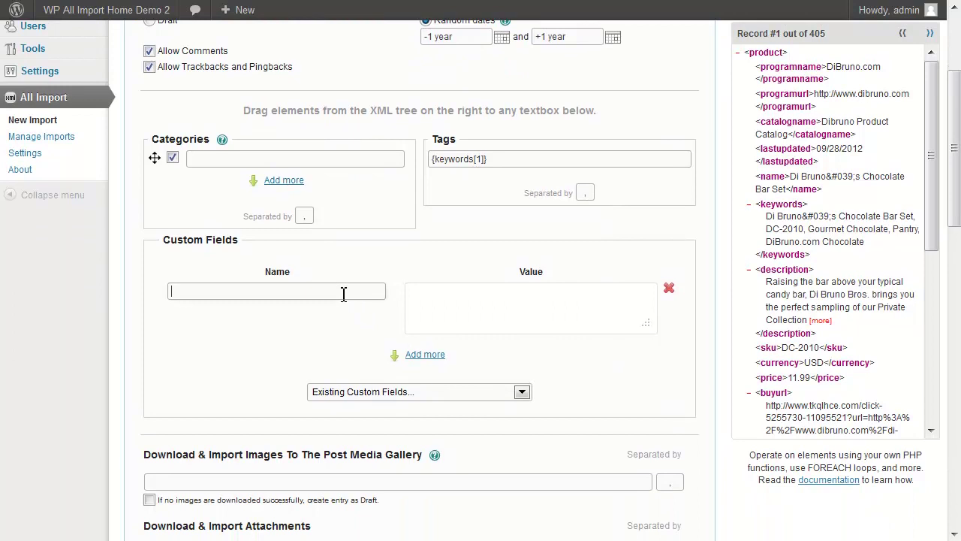
{"action": "left_click", "coordinate": [505, 316]}
{"action": "scroll", "coordinate": [242, 322], "scroll_direction": "down", "scroll_amount": 6}
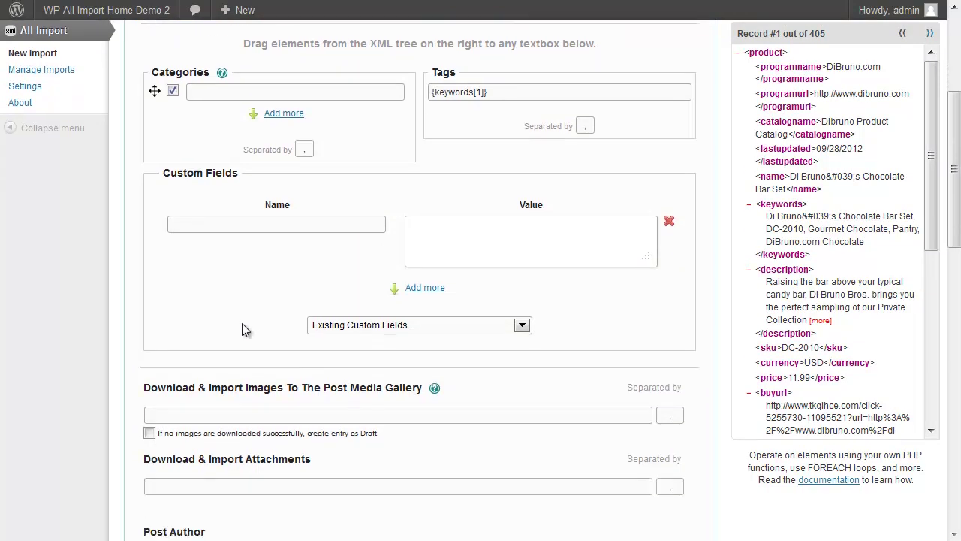
{"action": "left_click", "coordinate": [254, 226]}
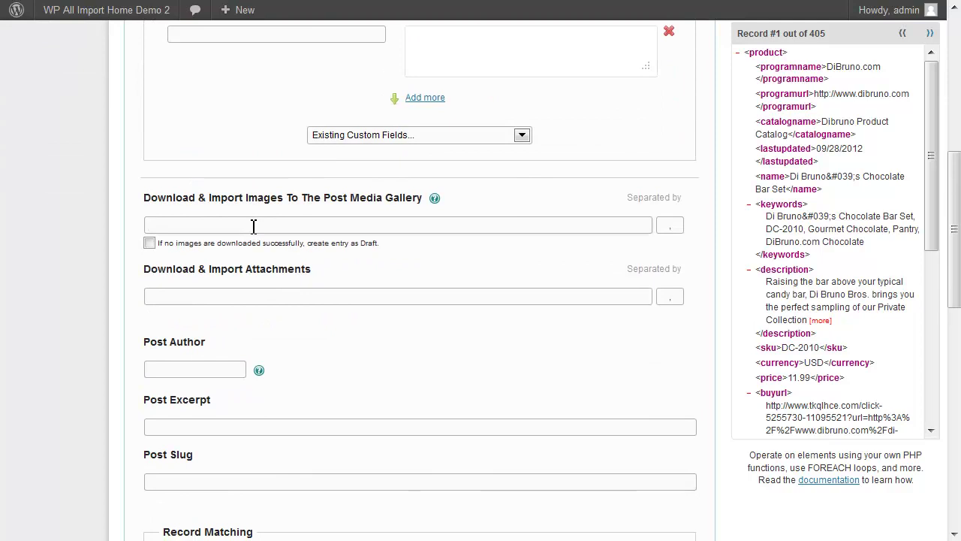
{"action": "left_click_drag", "start_coordinate": [933, 235], "coordinate": [935, 378]}
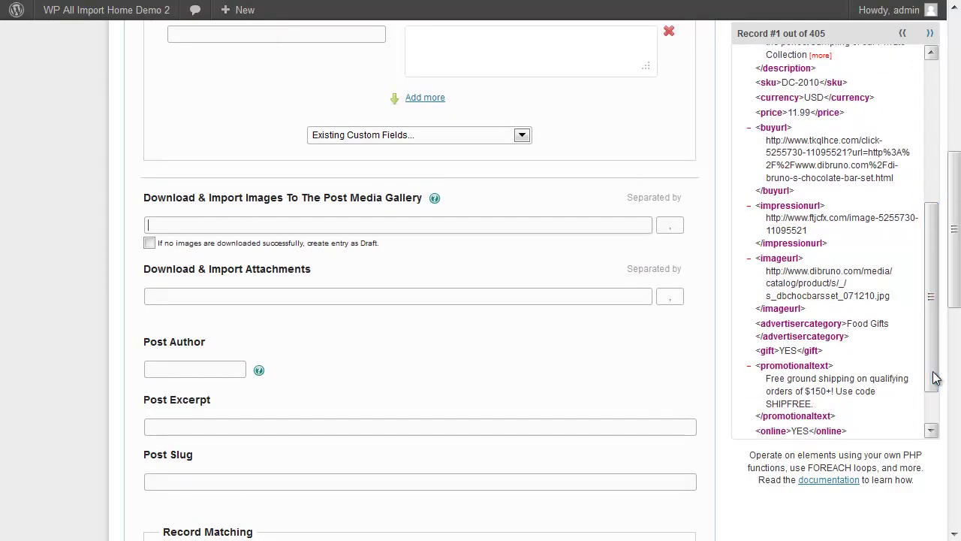
{"action": "left_click_drag", "start_coordinate": [777, 259], "coordinate": [253, 223]}
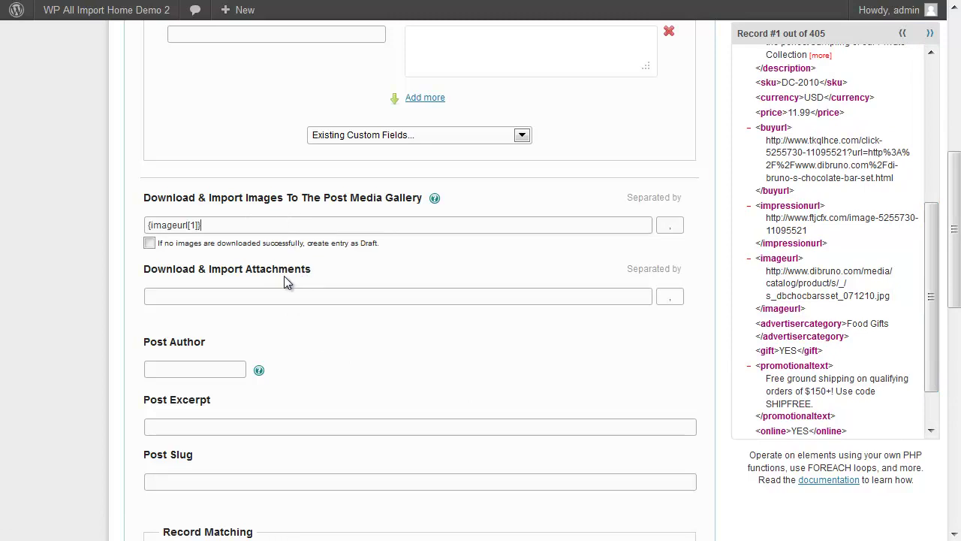
{"action": "left_click", "coordinate": [215, 254]}
{"action": "left_click", "coordinate": [215, 224]}
{"action": "scroll", "coordinate": [393, 300], "scroll_direction": "down", "scroll_amount": 5}
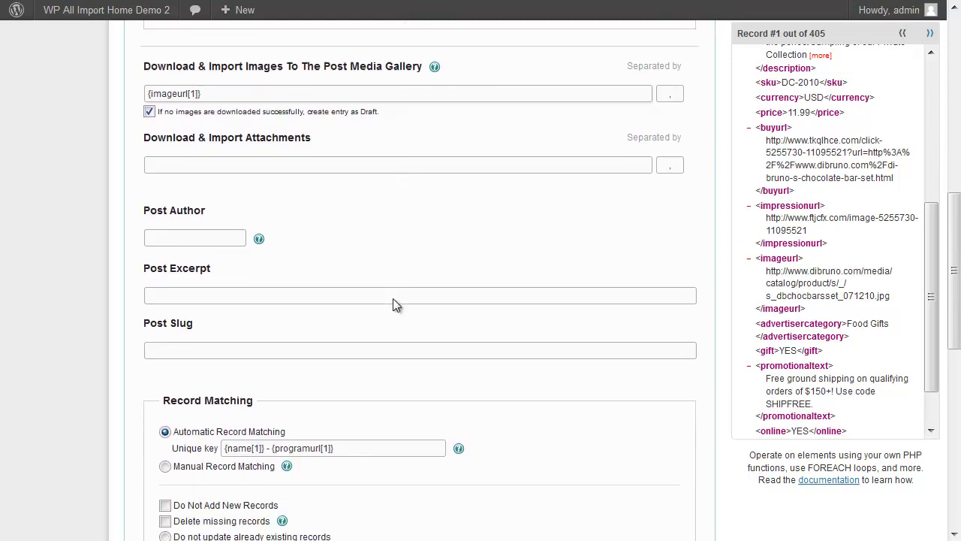
{"action": "scroll", "coordinate": [392, 298], "scroll_direction": "down", "scroll_amount": 6}
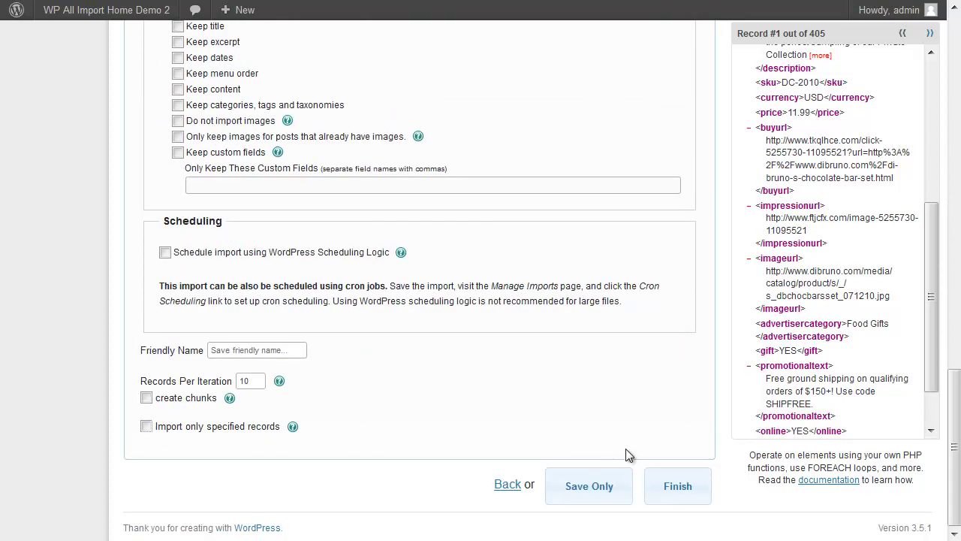
Finish and run the import, creating 404 posts and updating 1 of 405 records
{"action": "left_click", "coordinate": [664, 505]}
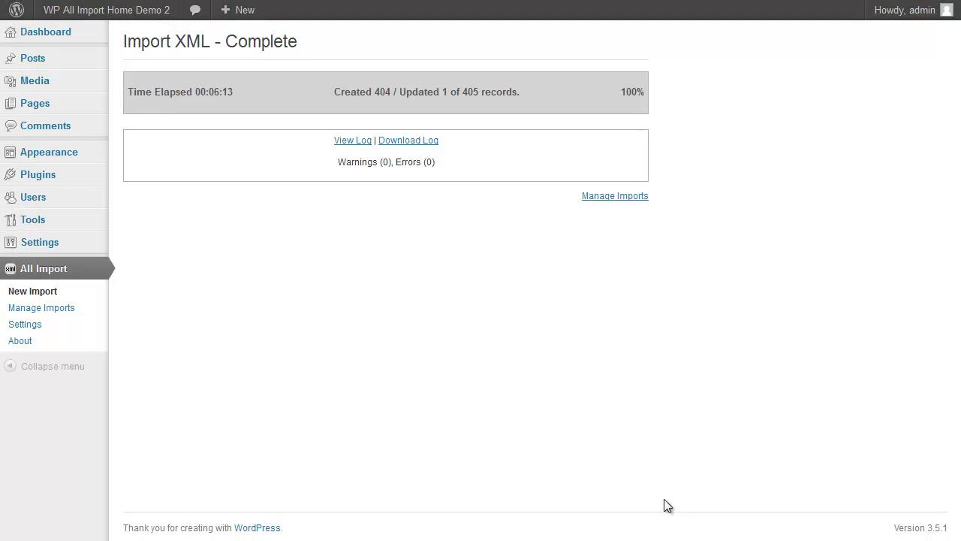
Inspect the Chili Lime Beef Jerky post's content, scheduled status and date, then return to All Posts
{"action": "left_click", "coordinate": [62, 63]}
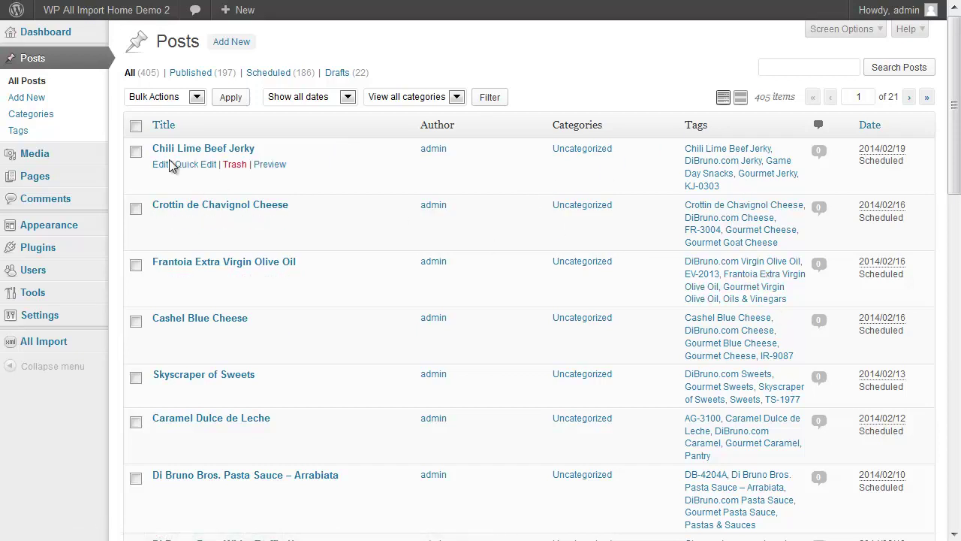
{"action": "left_click", "coordinate": [165, 164]}
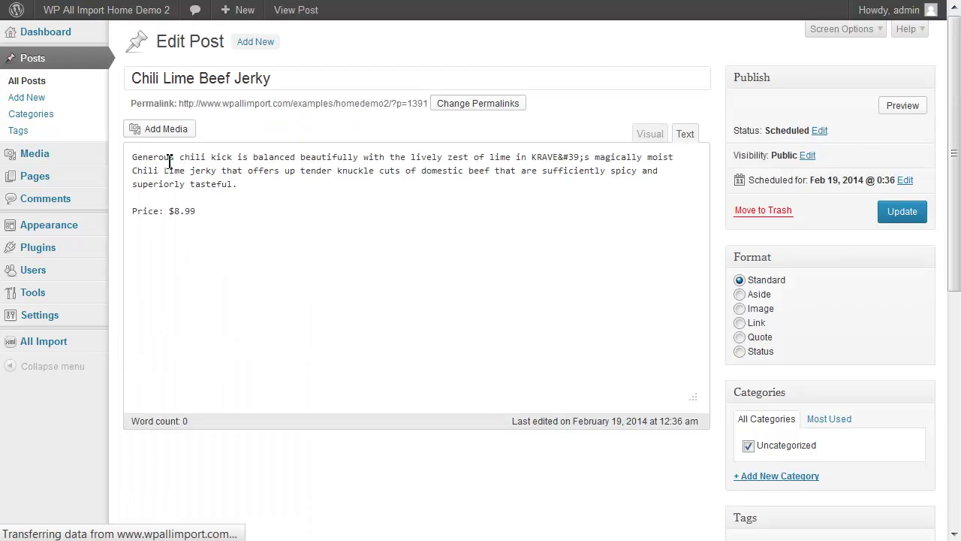
{"action": "scroll", "coordinate": [606, 270], "scroll_direction": "down", "scroll_amount": 5}
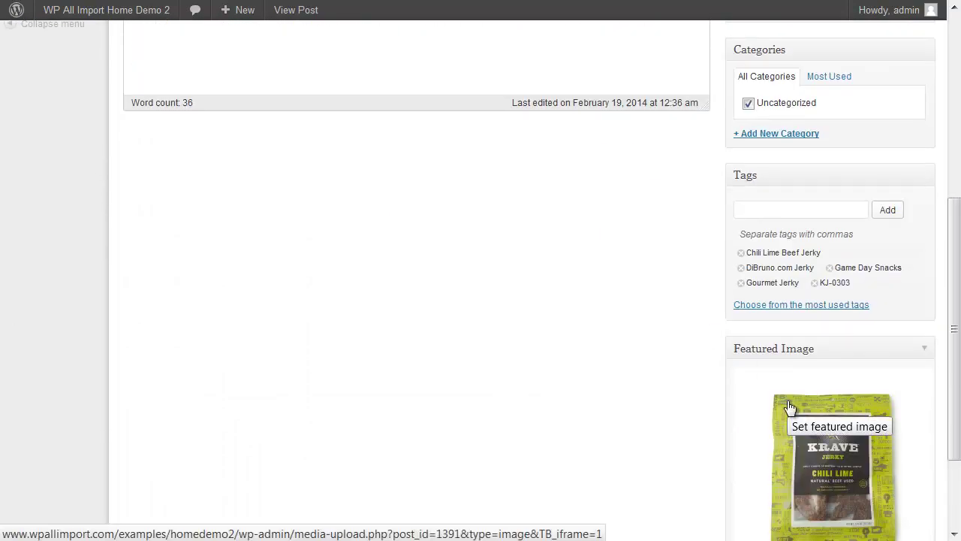
{"action": "scroll", "coordinate": [551, 373], "scroll_direction": "up", "scroll_amount": 5}
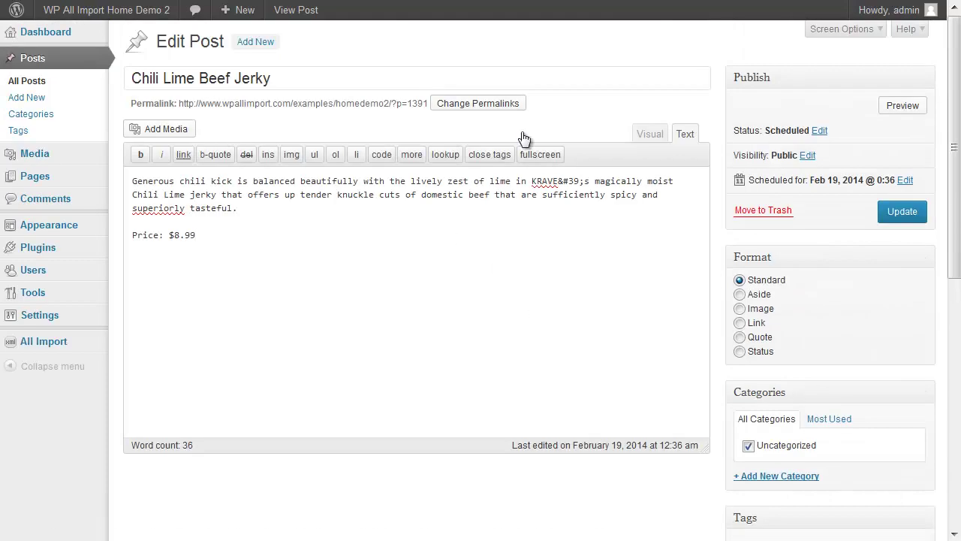
{"action": "triple_click", "coordinate": [777, 131]}
{"action": "left_click", "coordinate": [777, 131]}
{"action": "triple_click", "coordinate": [853, 181]}
{"action": "left_click", "coordinate": [859, 181]}
{"action": "left_click", "coordinate": [69, 89]}
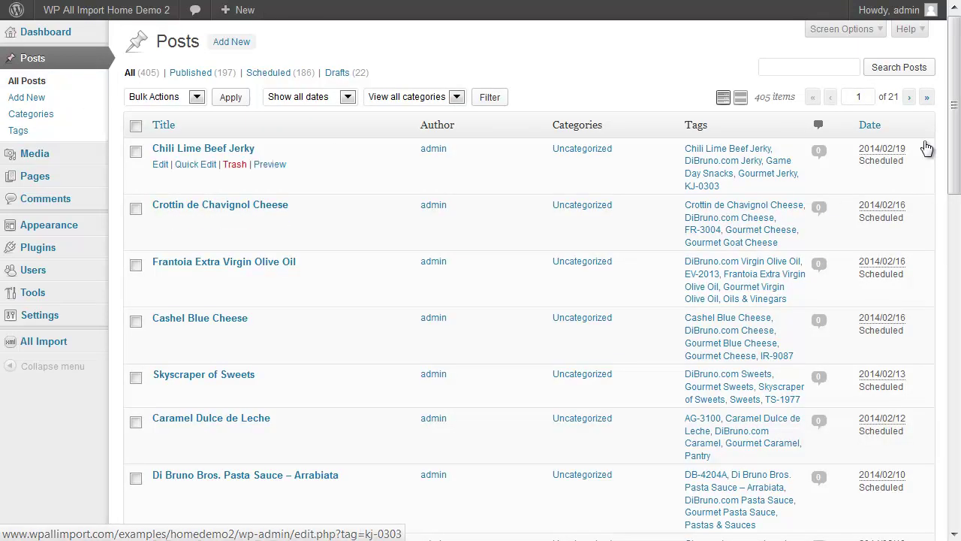
Sort posts by date ascending, view the 3 Year Aged Cheddar Cheese post, then return
{"action": "left_click", "coordinate": [886, 131]}
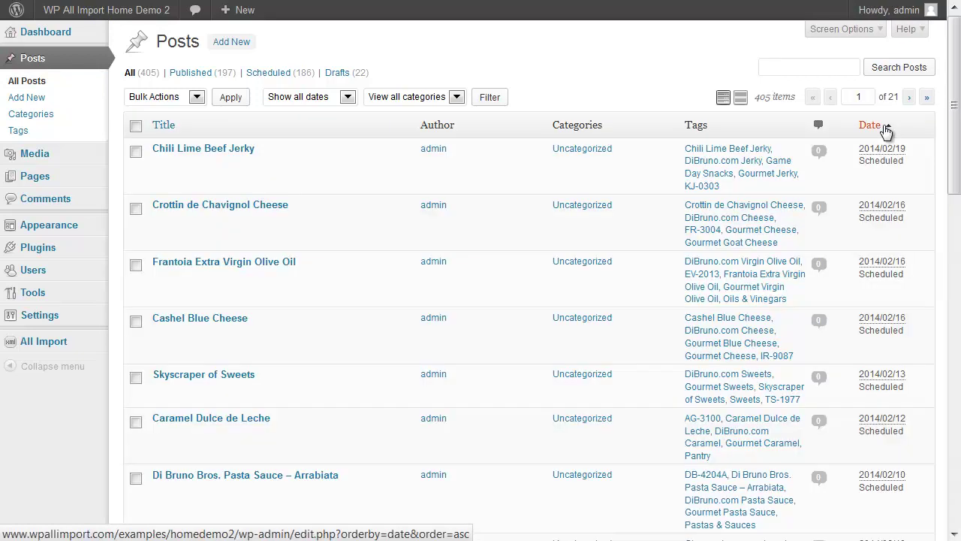
{"action": "left_click", "coordinate": [886, 132]}
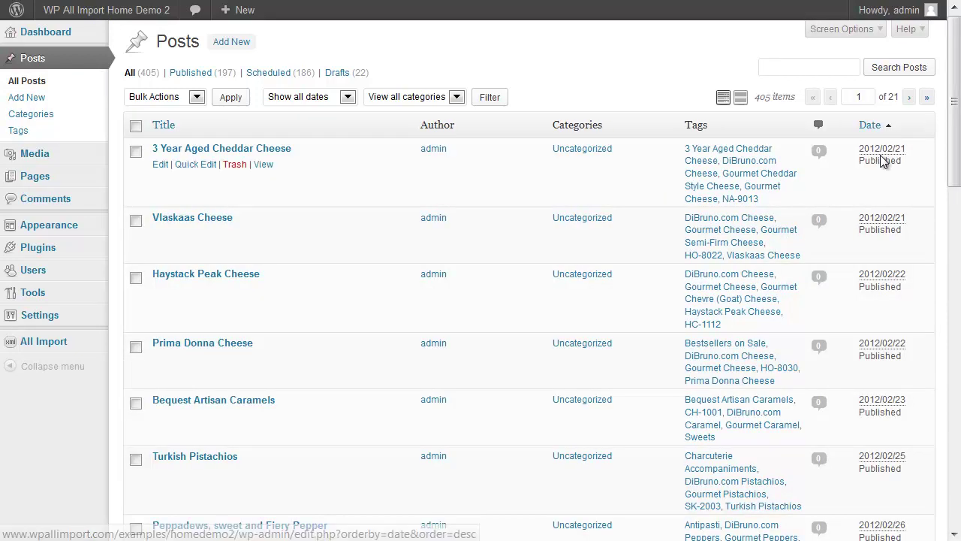
{"action": "left_click", "coordinate": [270, 167]}
{"action": "scroll", "coordinate": [361, 214], "scroll_direction": "down", "scroll_amount": 5}
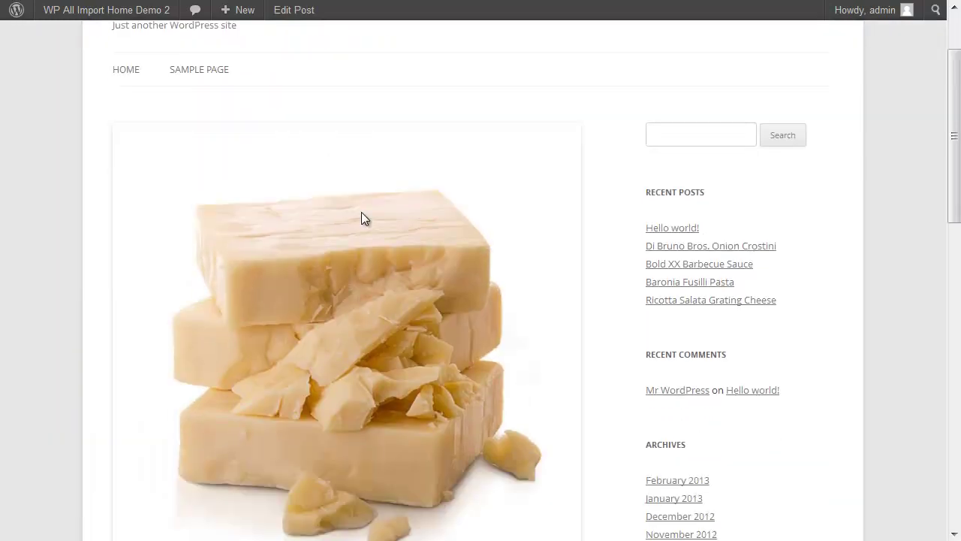
{"action": "scroll", "coordinate": [361, 218], "scroll_direction": "down", "scroll_amount": 2}
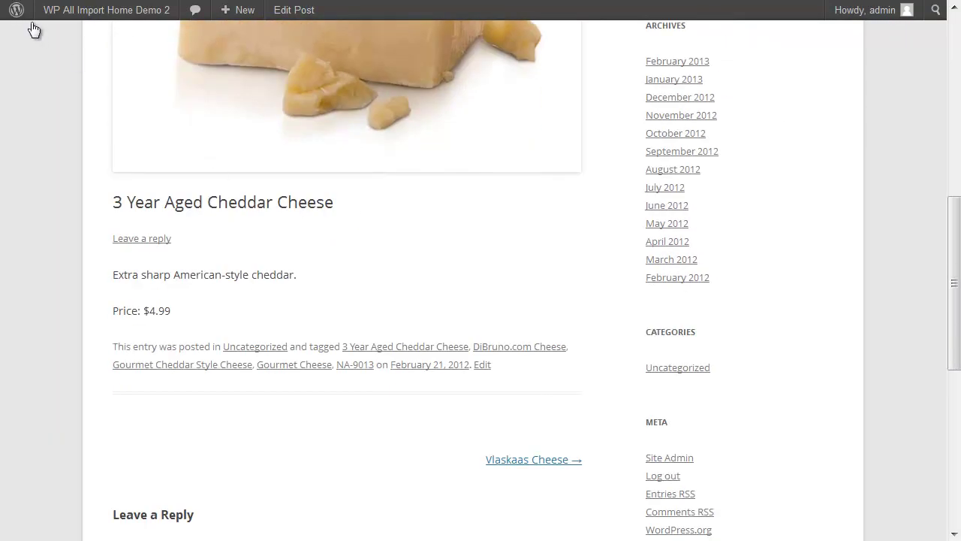
{"action": "left_click", "coordinate": [16, 0]}
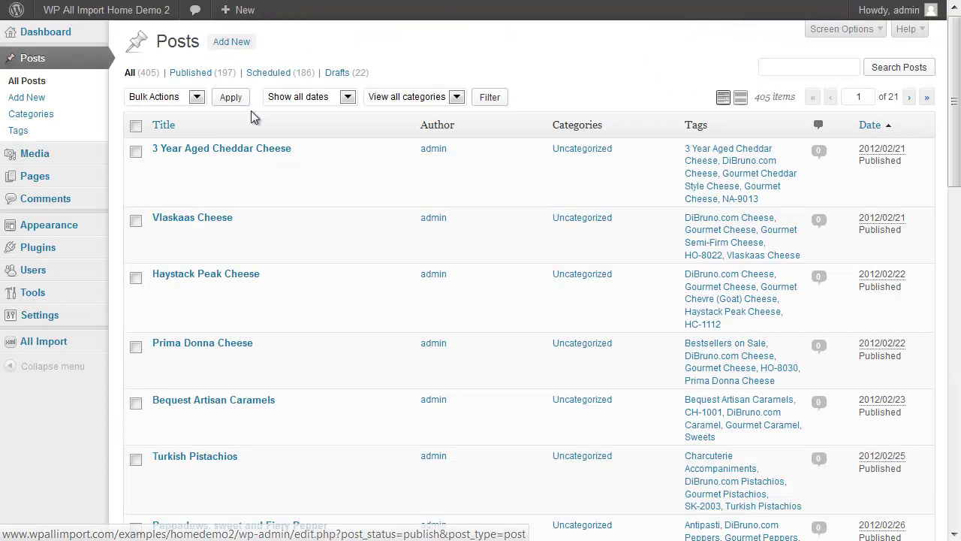
In Manage Imports, review the dibruno-cj.xml.gz import's cron URLs and cron scheduling scripts
{"action": "mouse_move", "coordinate": [60, 343]}
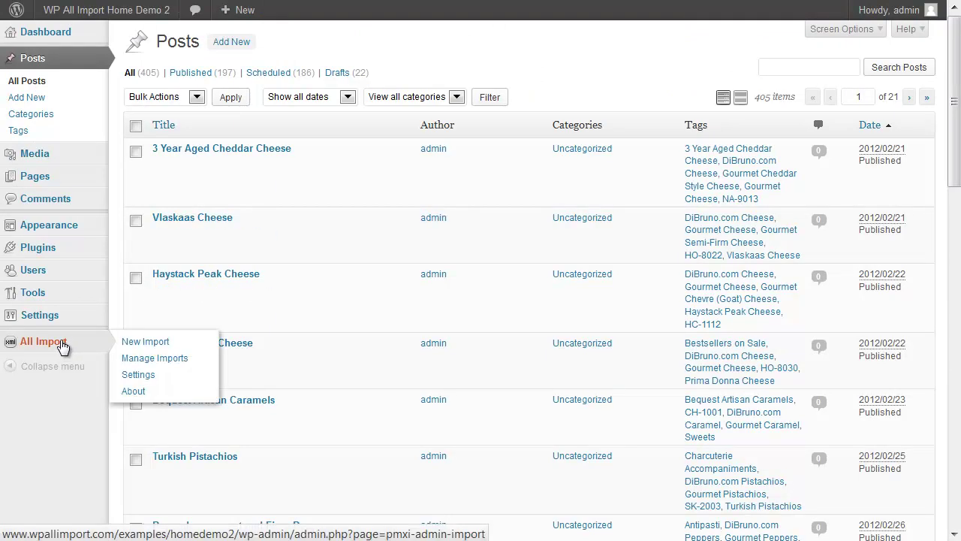
{"action": "left_click", "coordinate": [143, 359]}
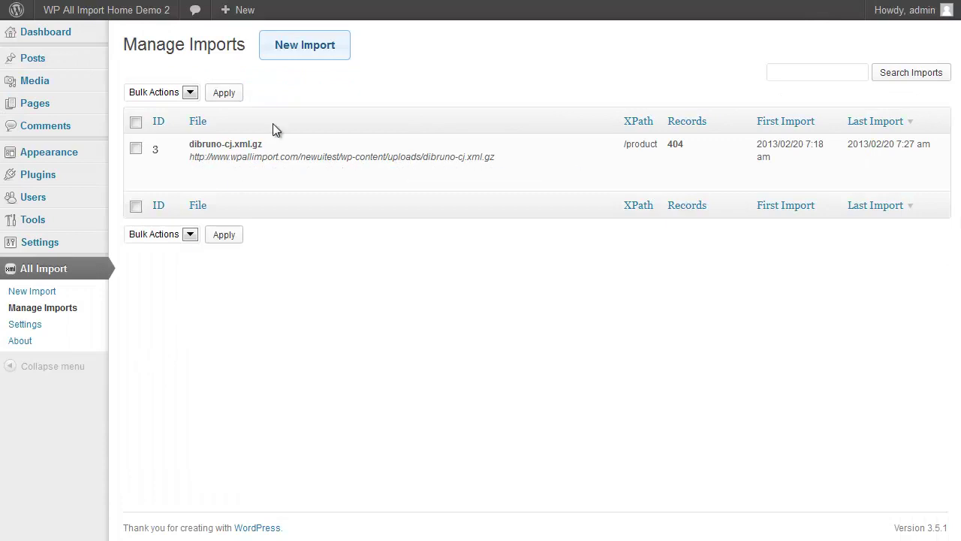
{"action": "mouse_move", "coordinate": [285, 149]}
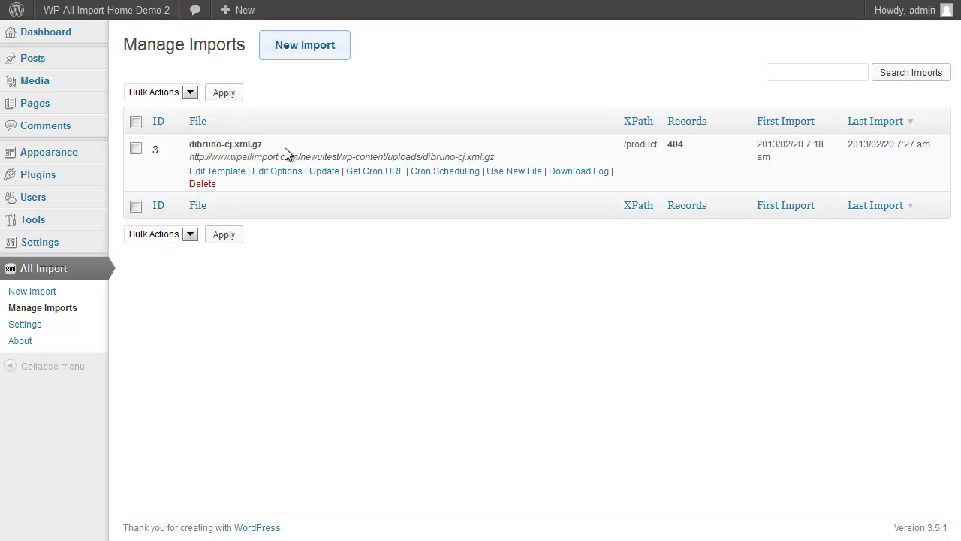
{"action": "left_click", "coordinate": [360, 171]}
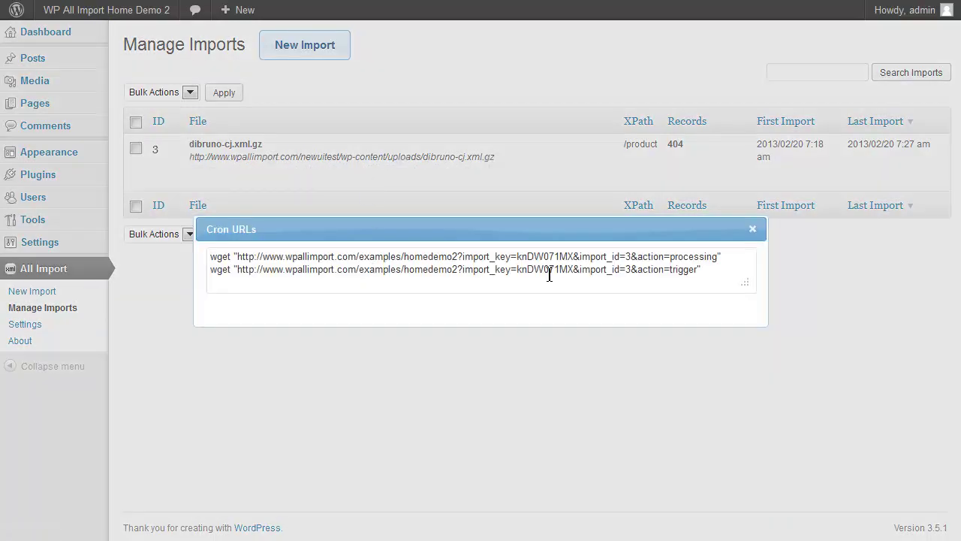
{"action": "left_click", "coordinate": [752, 235]}
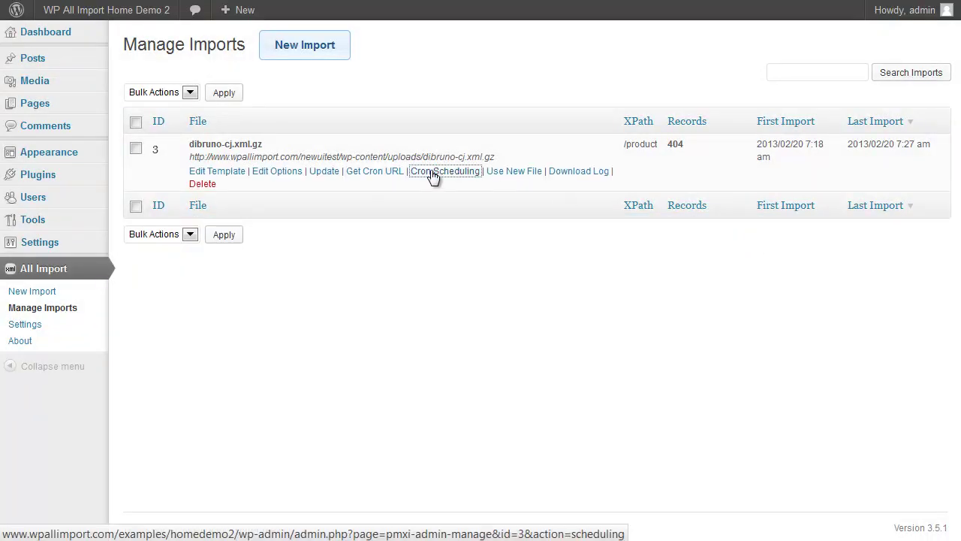
{"action": "left_click", "coordinate": [433, 174]}
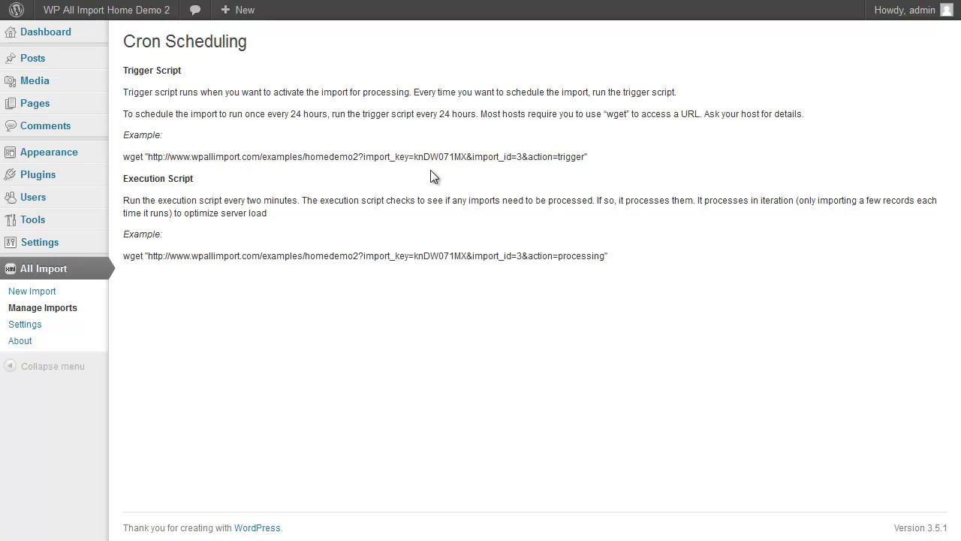
{"action": "key", "text": "alt+Left"}
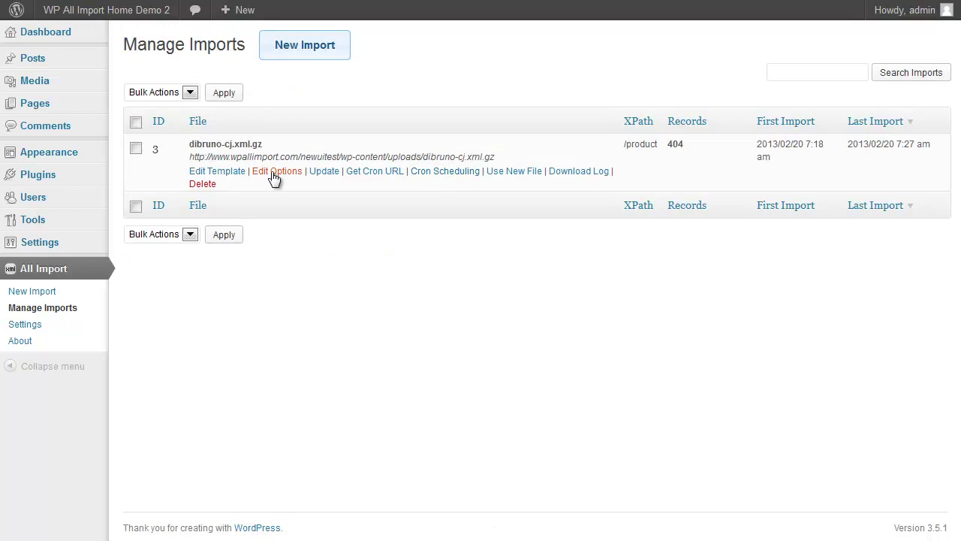
Look over the dibruno-cj.xml.gz import's Edit Template and Edit Options pages, returning to Manage Imports
{"action": "left_click", "coordinate": [231, 176]}
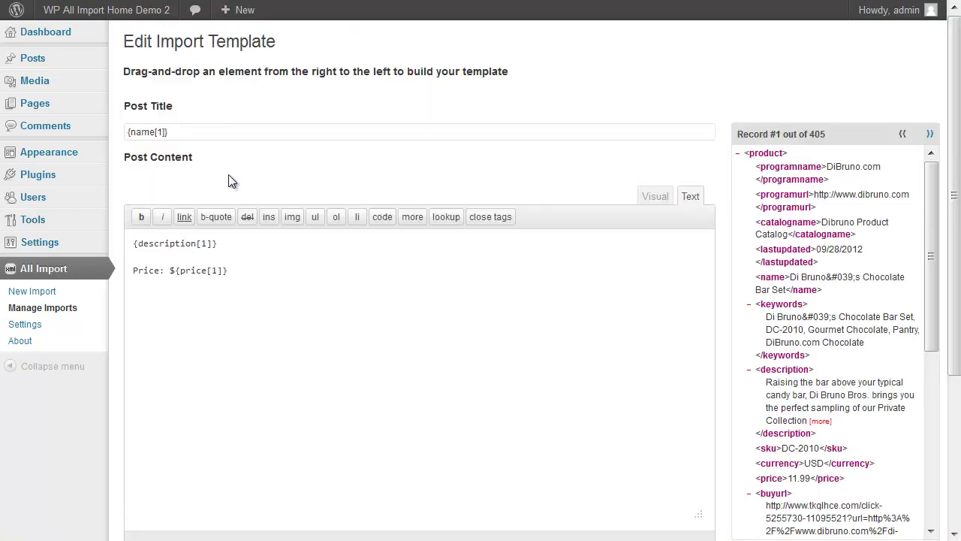
{"action": "key", "text": "alt+Left"}
{"action": "left_click", "coordinate": [270, 180]}
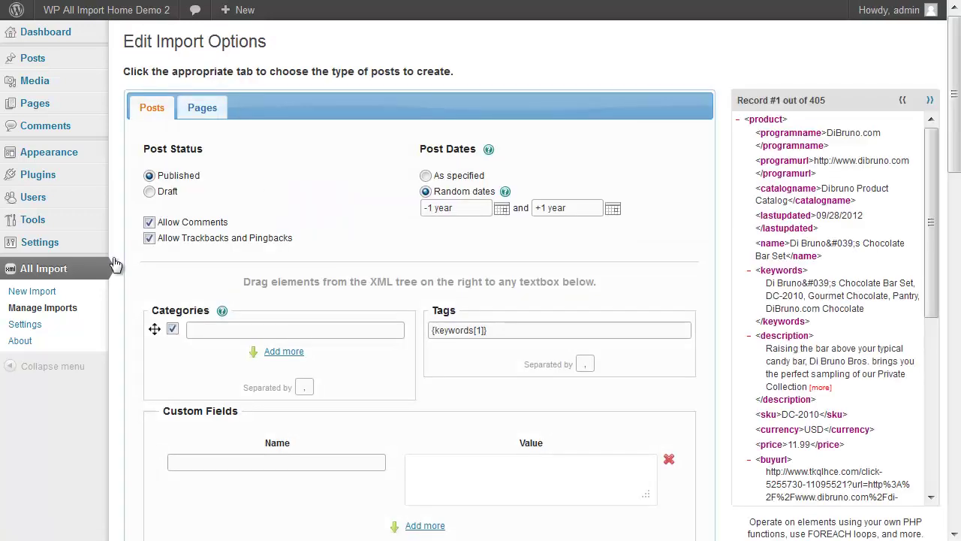
{"action": "left_click", "coordinate": [34, 310]}
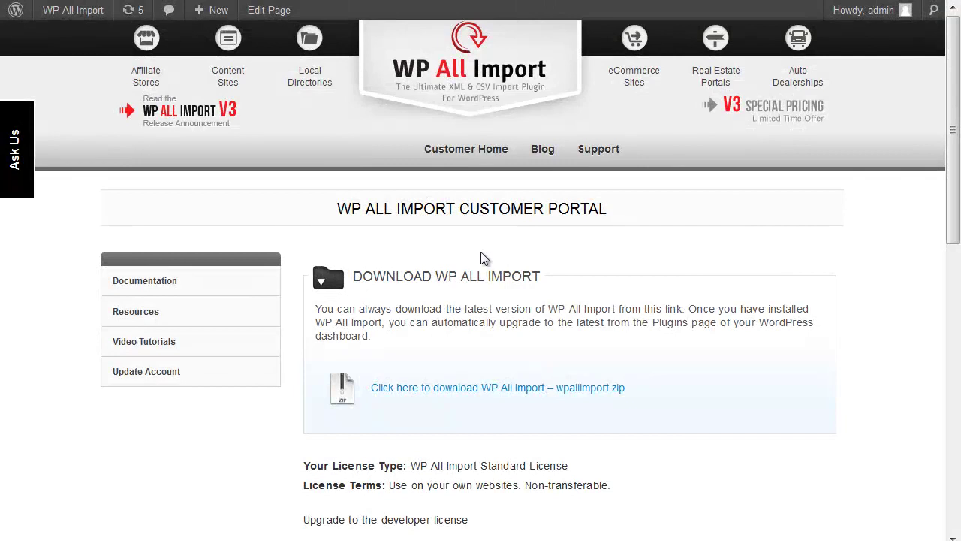
Open the Resources section of the WP All Import customer portal
{"action": "left_click", "coordinate": [159, 312]}
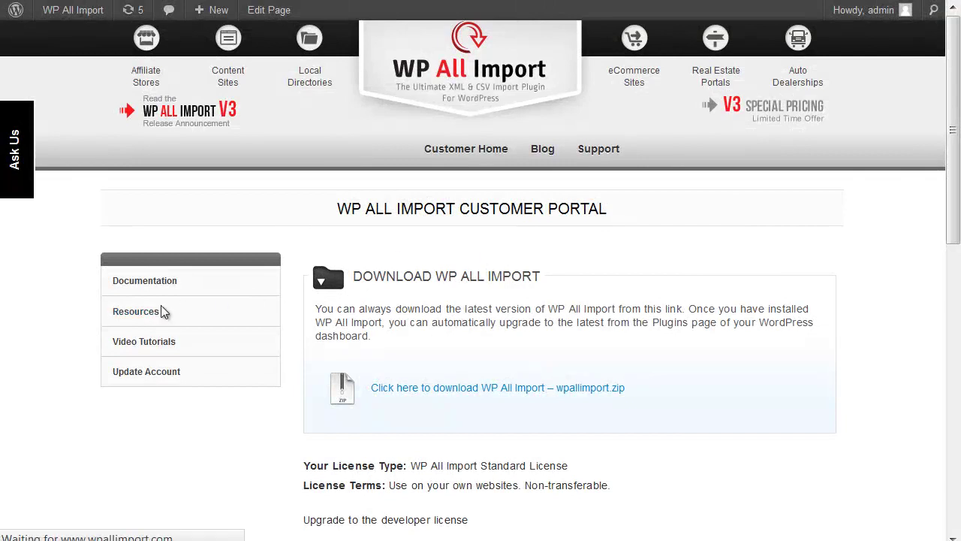